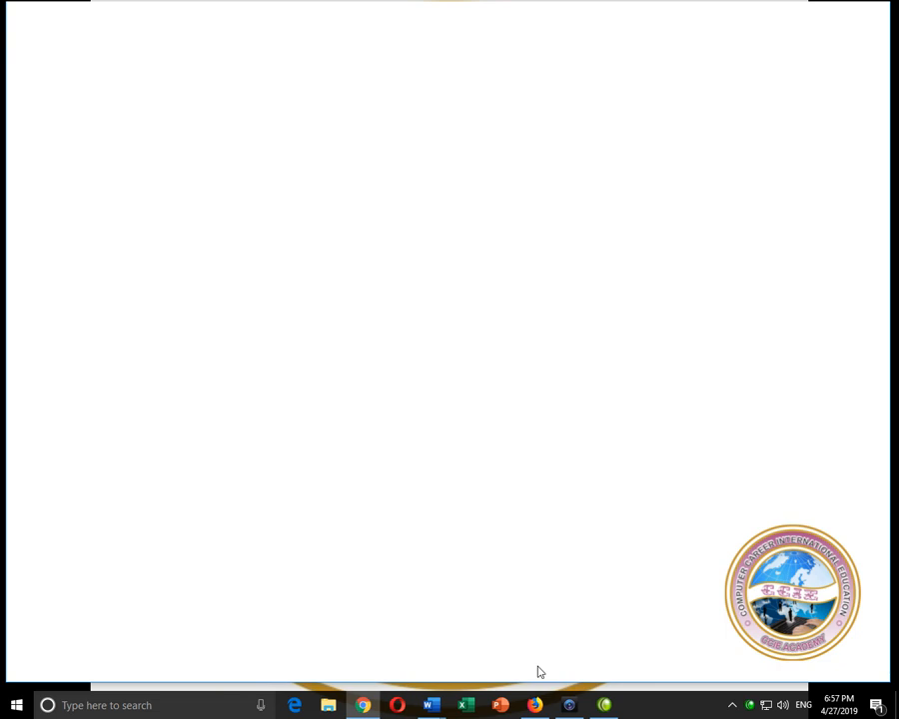
Look up the IPv4 default gateway in the Ethernet adapter's connection details and close the network windows.
right_click(766, 706)
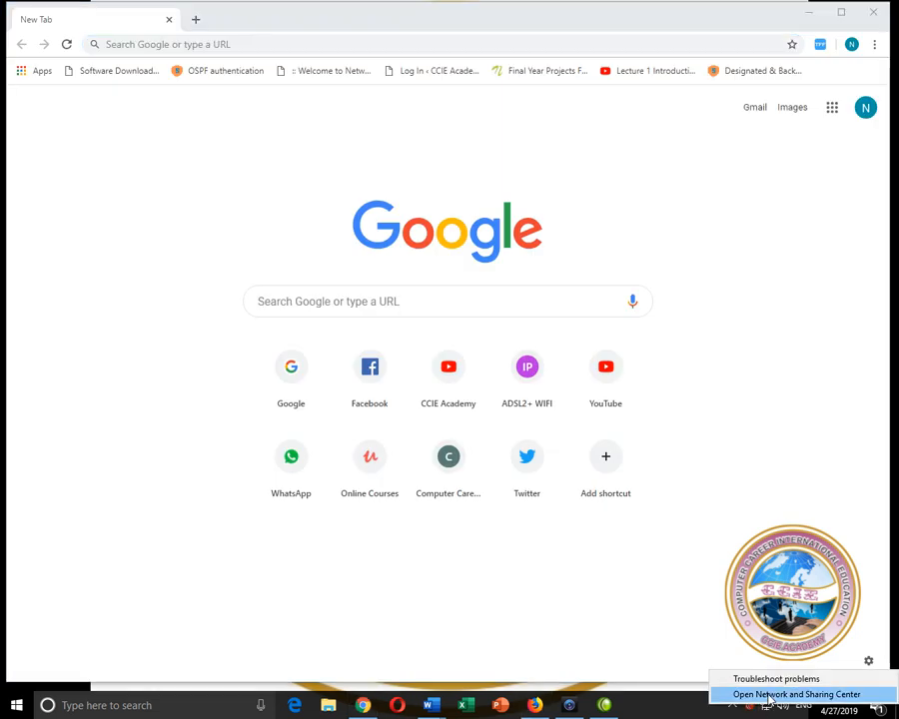
left_click(766, 694)
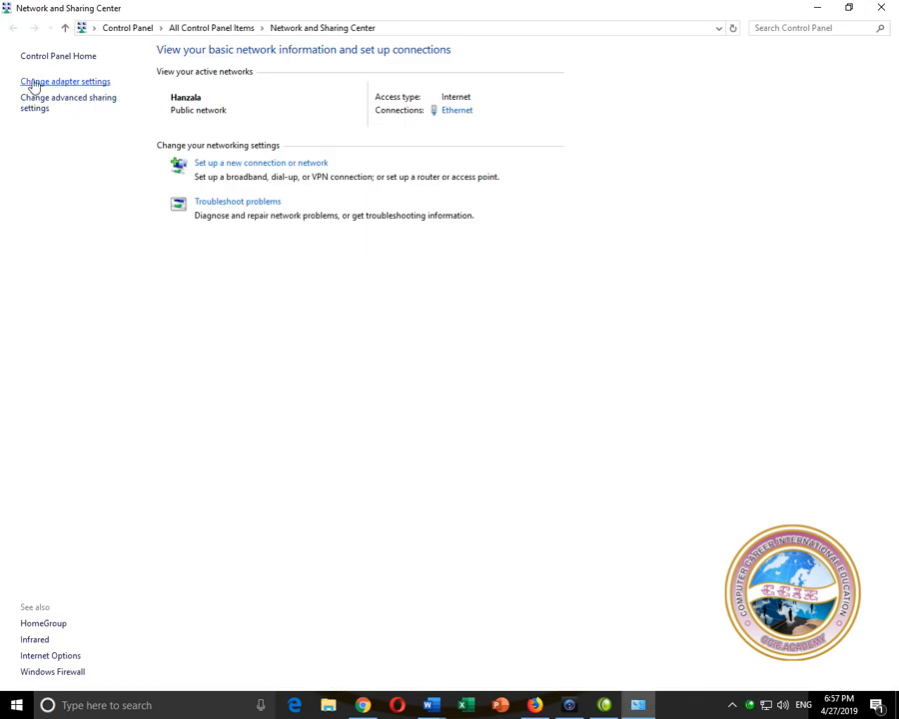
left_click(107, 86)
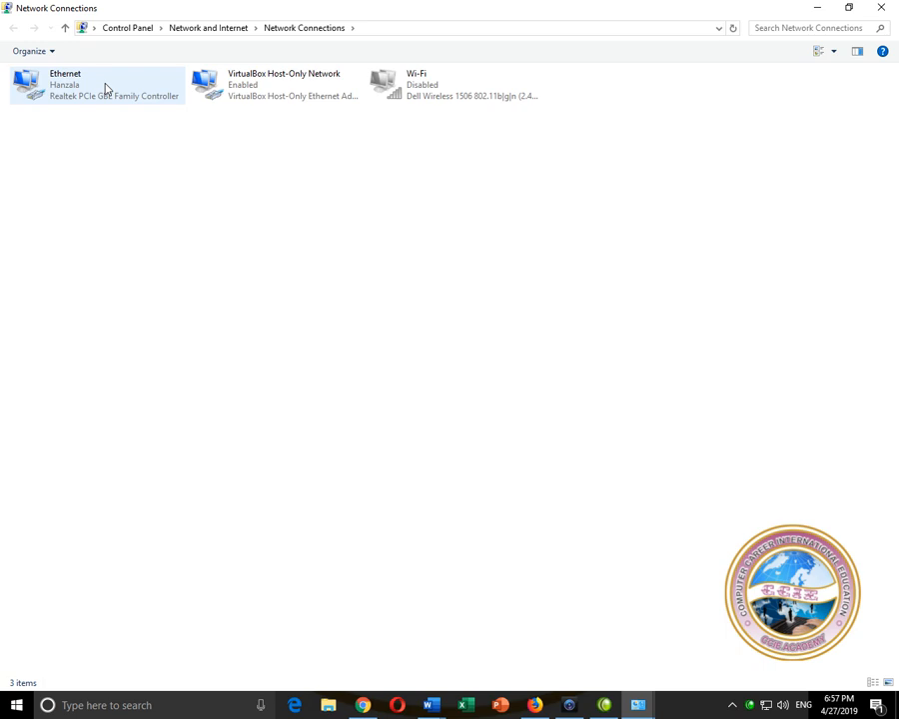
double_click(107, 89)
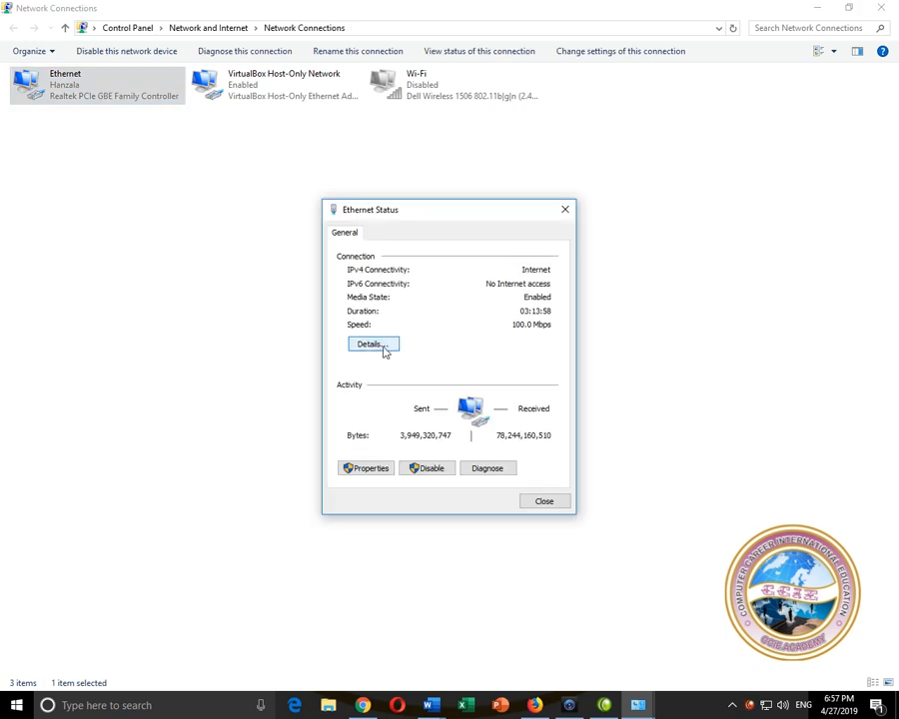
left_click(383, 347)
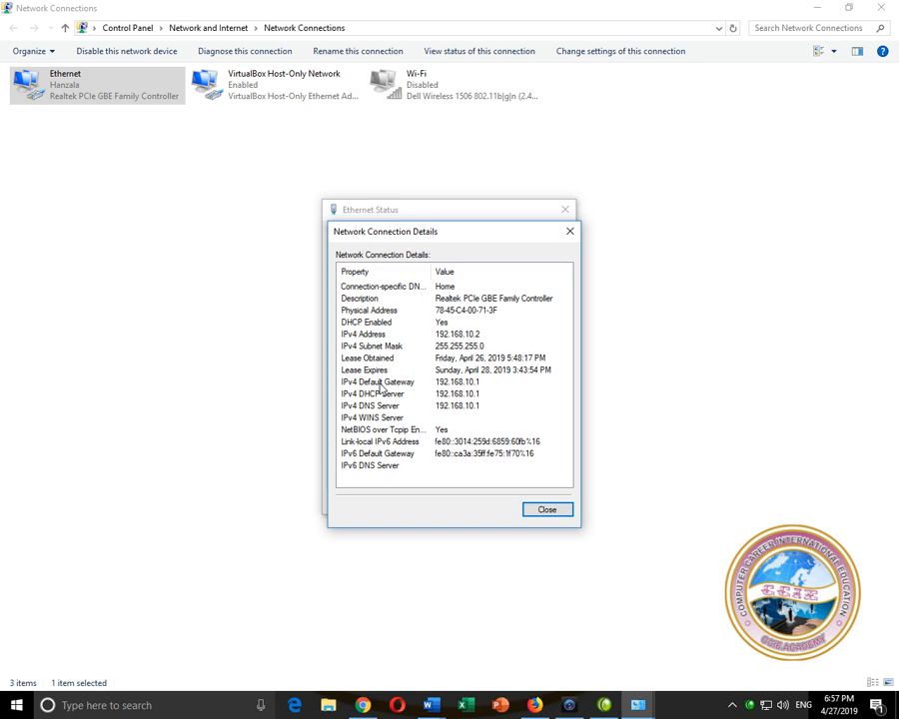
left_click(417, 383)
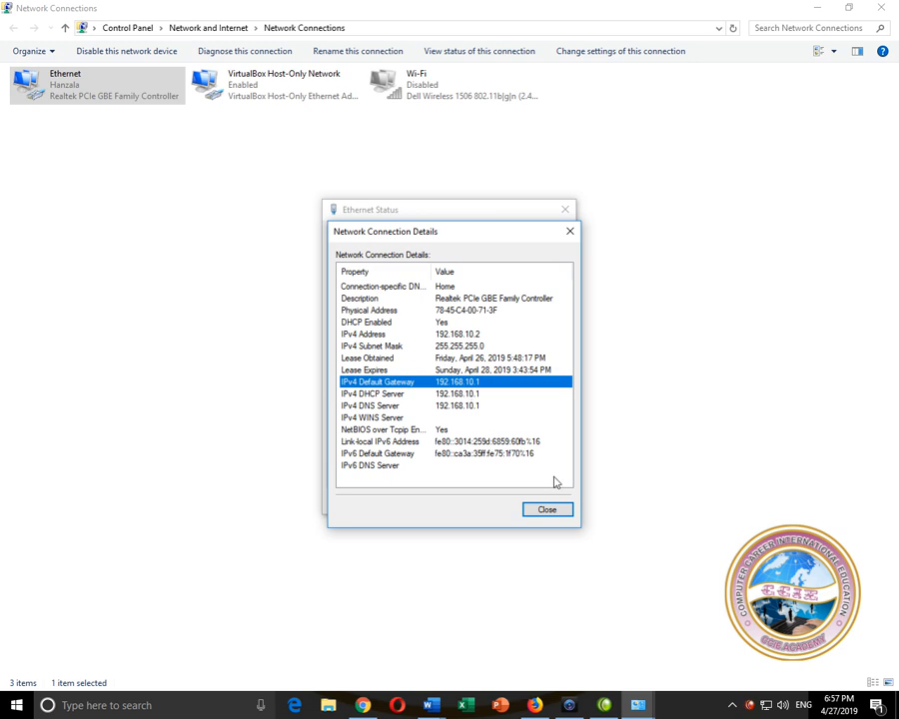
left_click(547, 510)
left_click(544, 502)
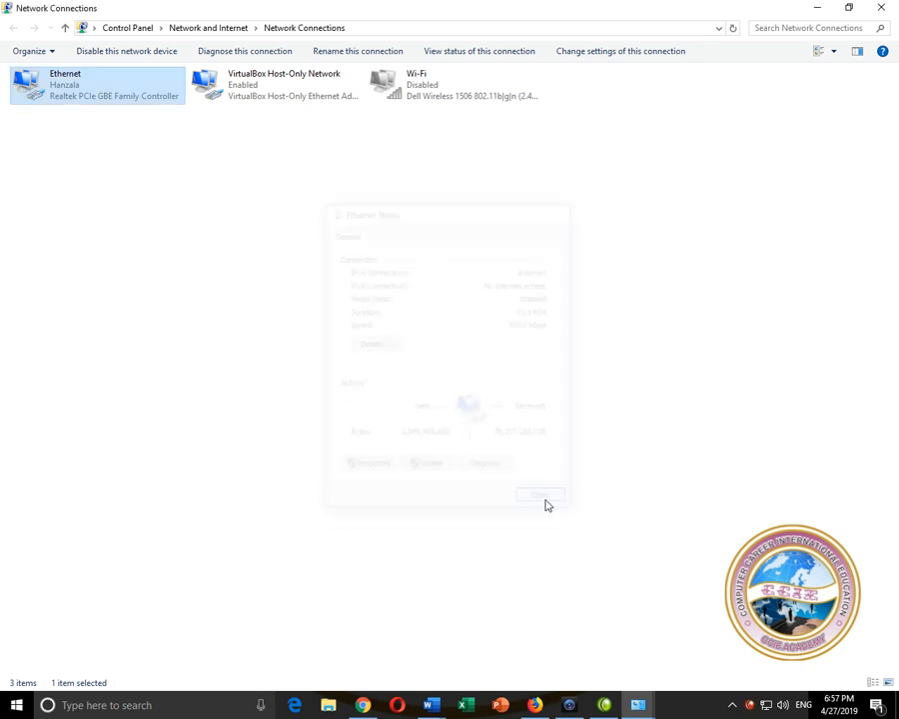
left_click(883, 8)
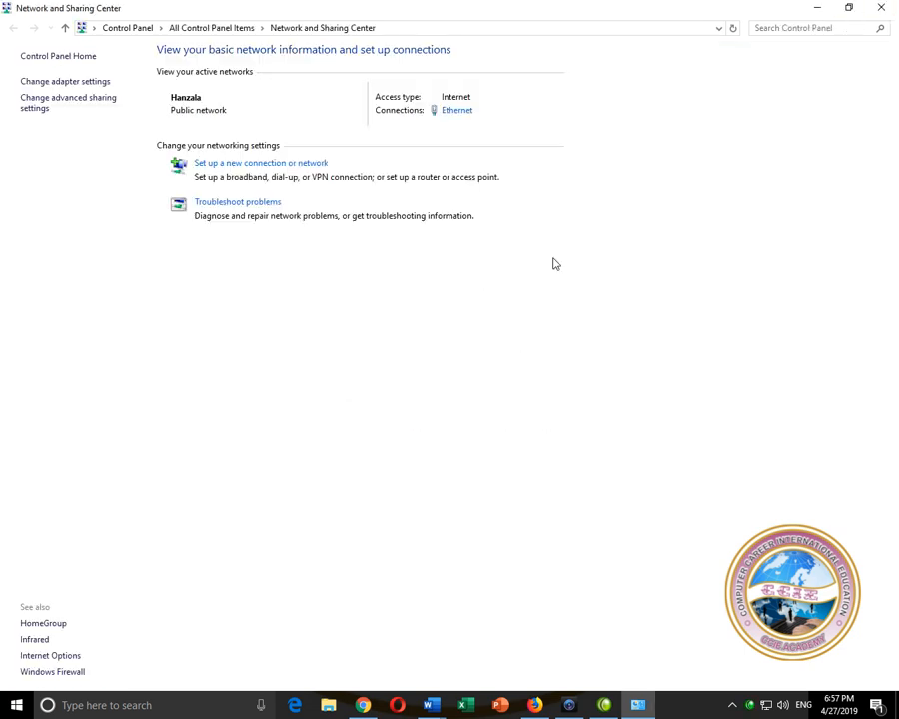
left_click(883, 10)
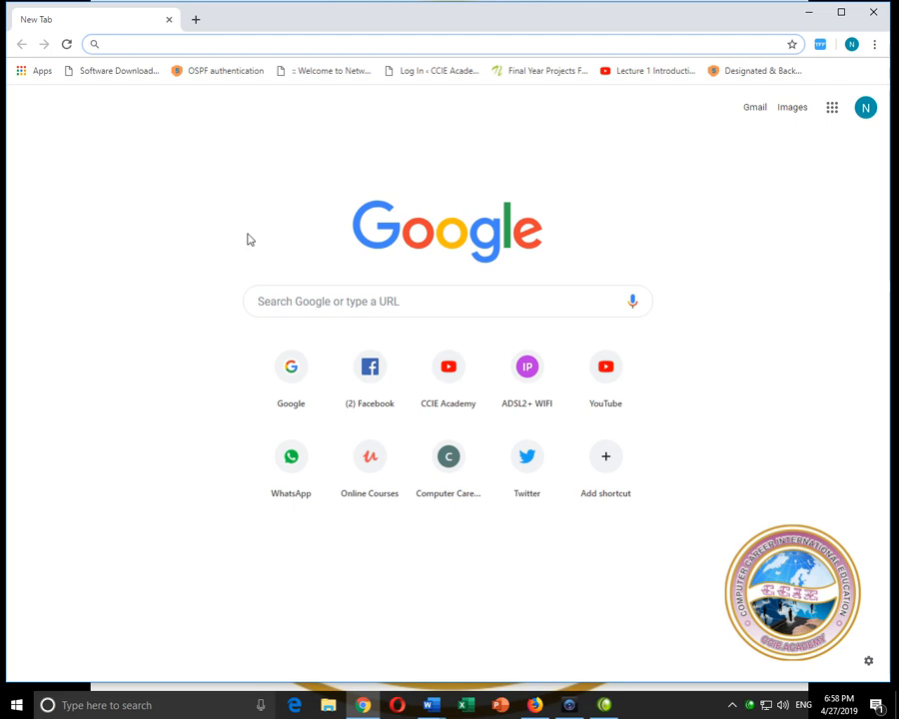
Open the router page at 192.168.10.1 and log in with the prefilled admin credentials.
type("192.168.10.1")
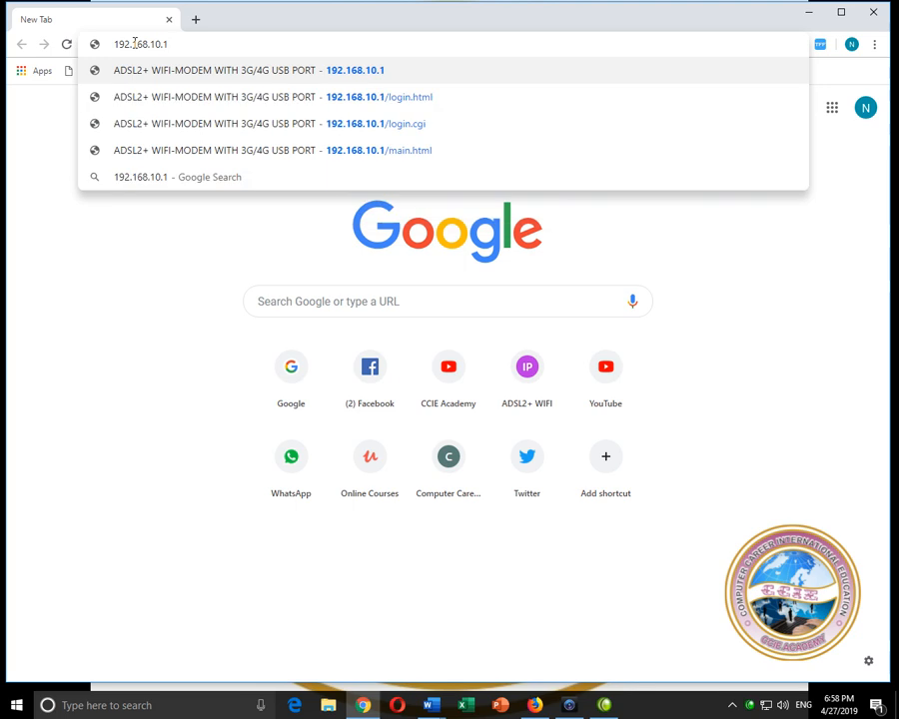
key("Return")
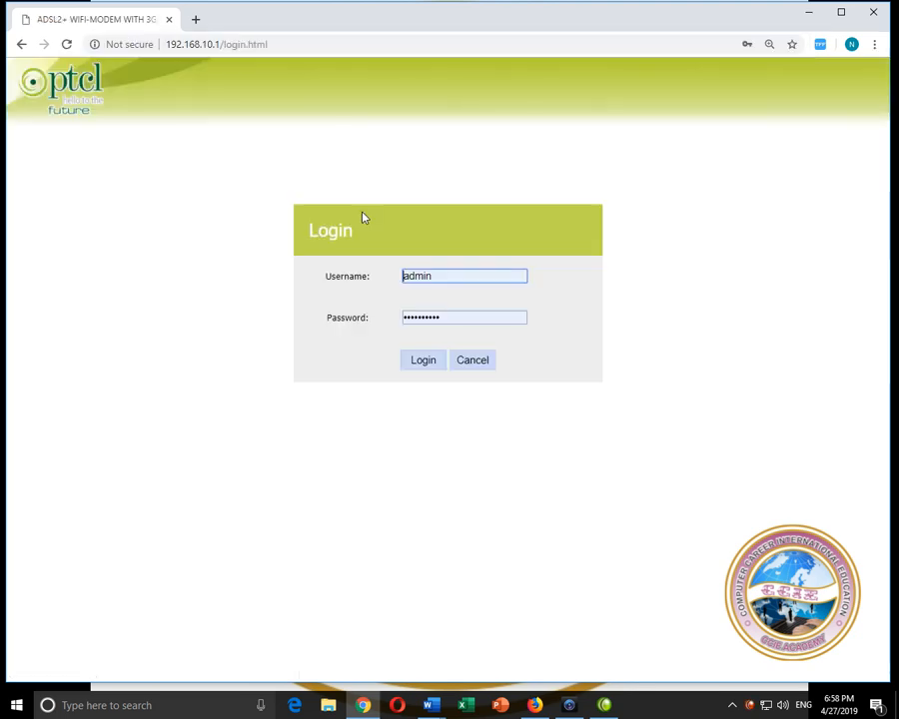
left_click(421, 362)
left_click(422, 366)
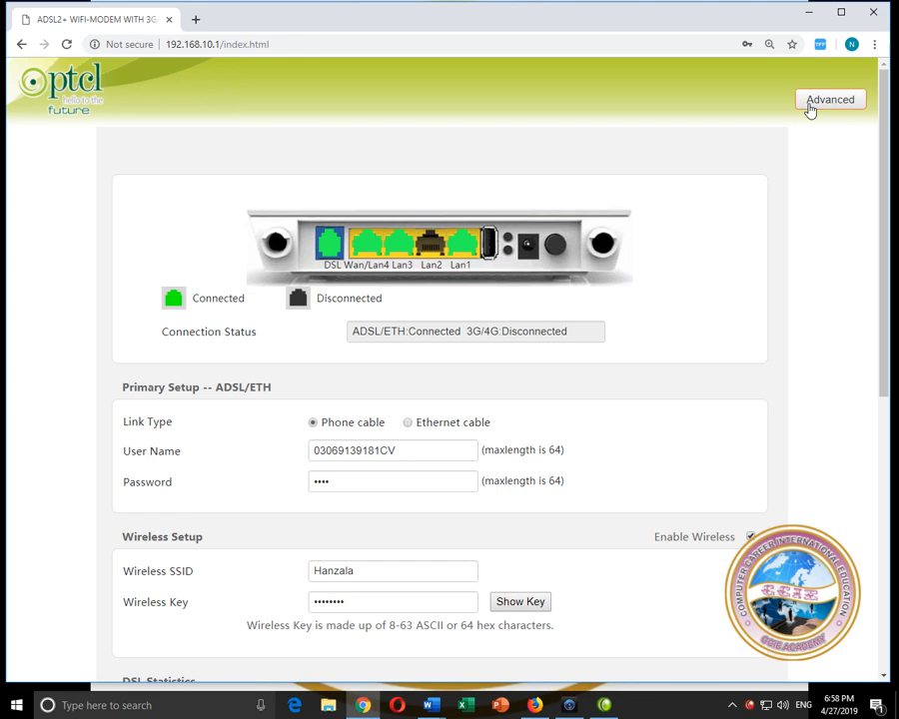
Go to the router's advanced configuration and open the Parental Control page for access time restrictions.
left_click(810, 108)
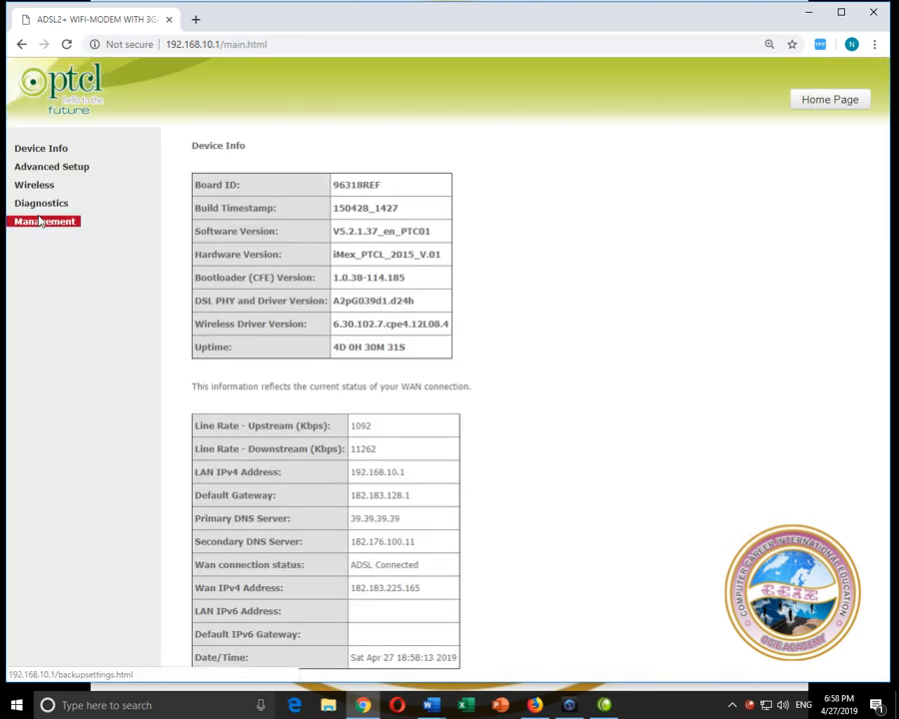
left_click(72, 171)
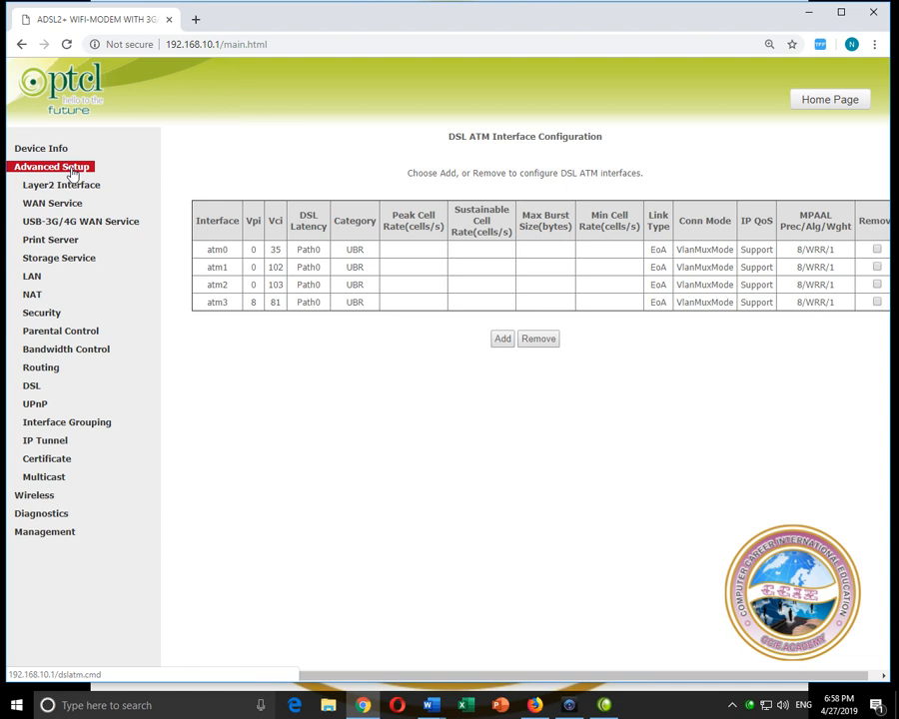
left_click(78, 338)
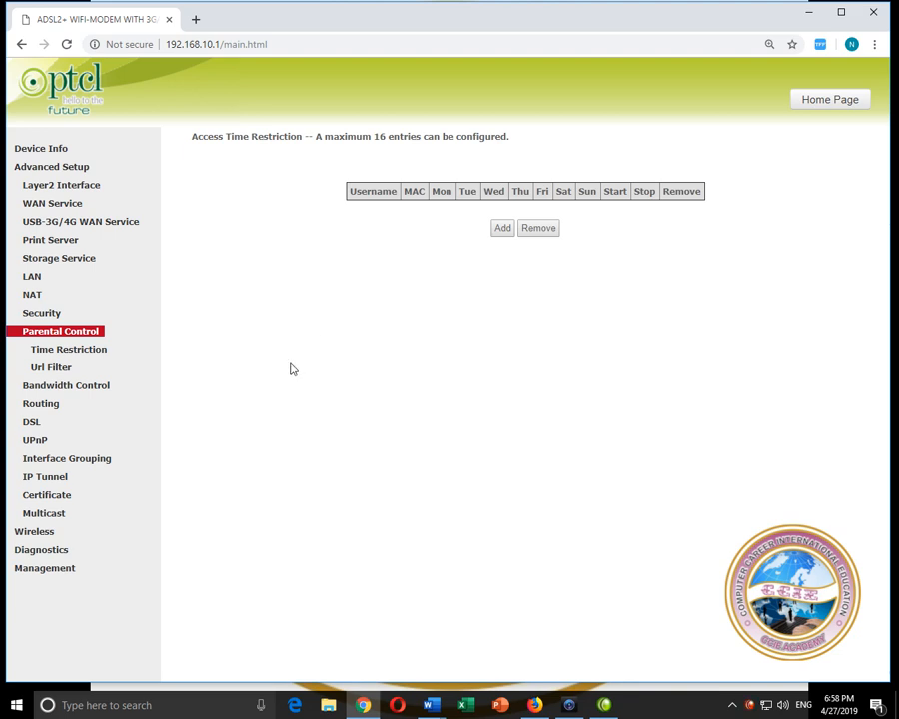
Check the MAC address in the router's list of authenticated wireless stations.
left_click(44, 535)
left_click(64, 284)
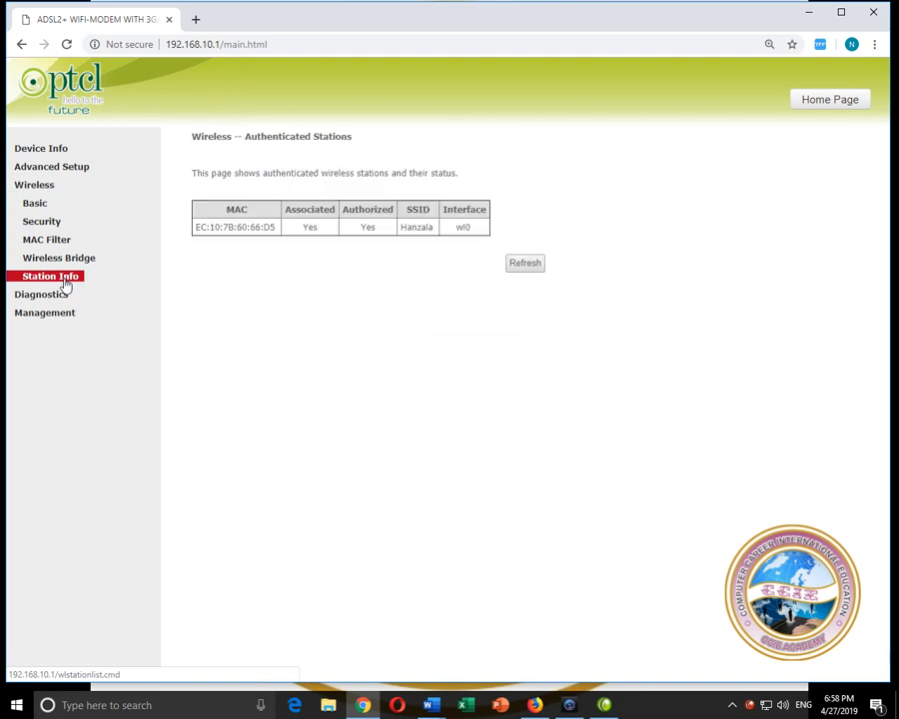
left_click_drag(199, 228, 271, 236)
left_click(237, 259)
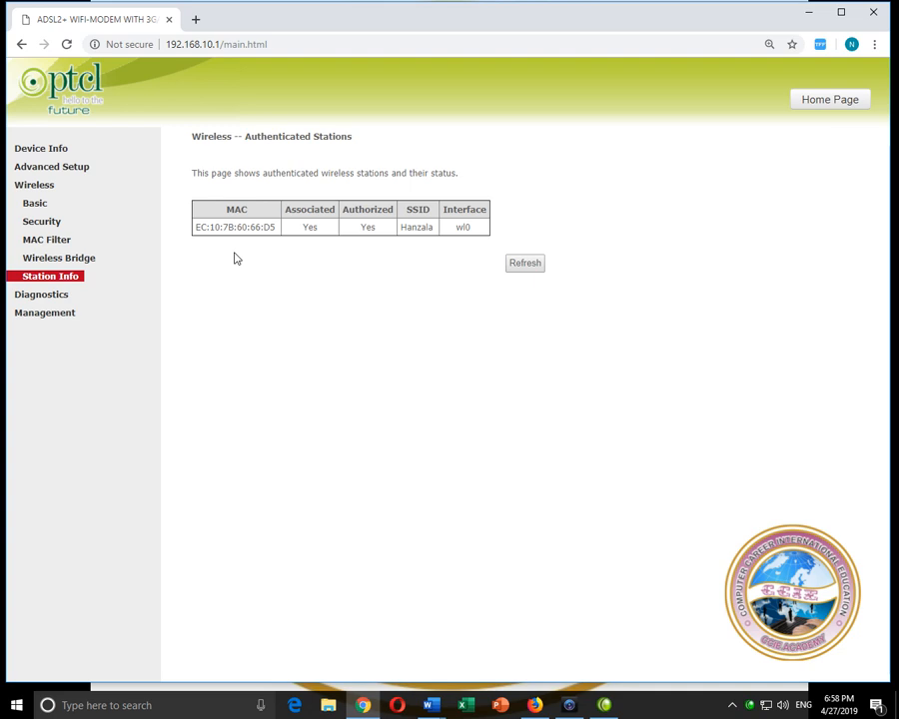
left_click(75, 169)
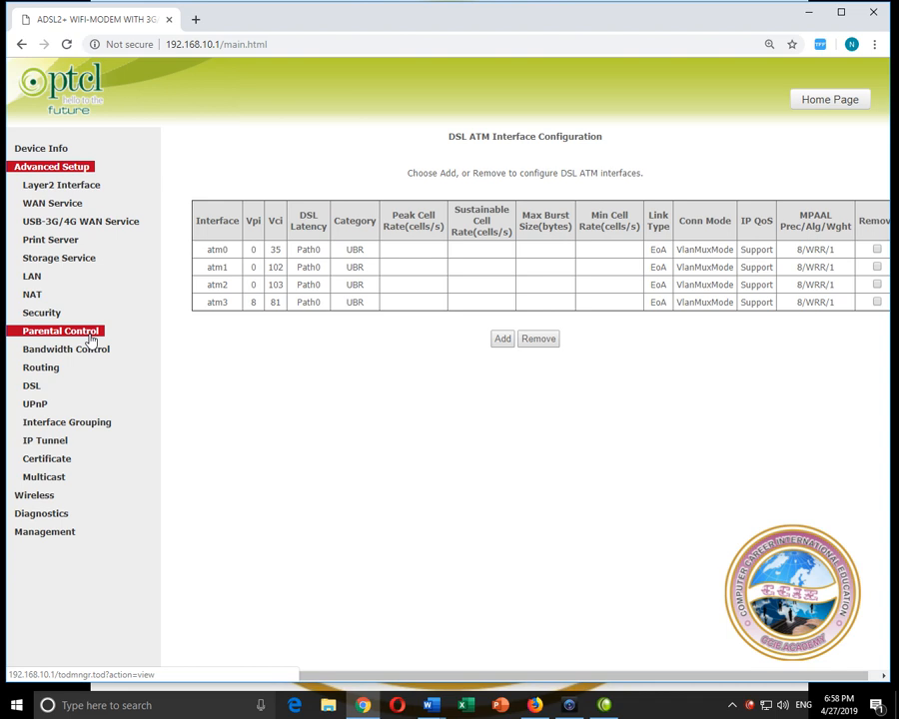
left_click(62, 331)
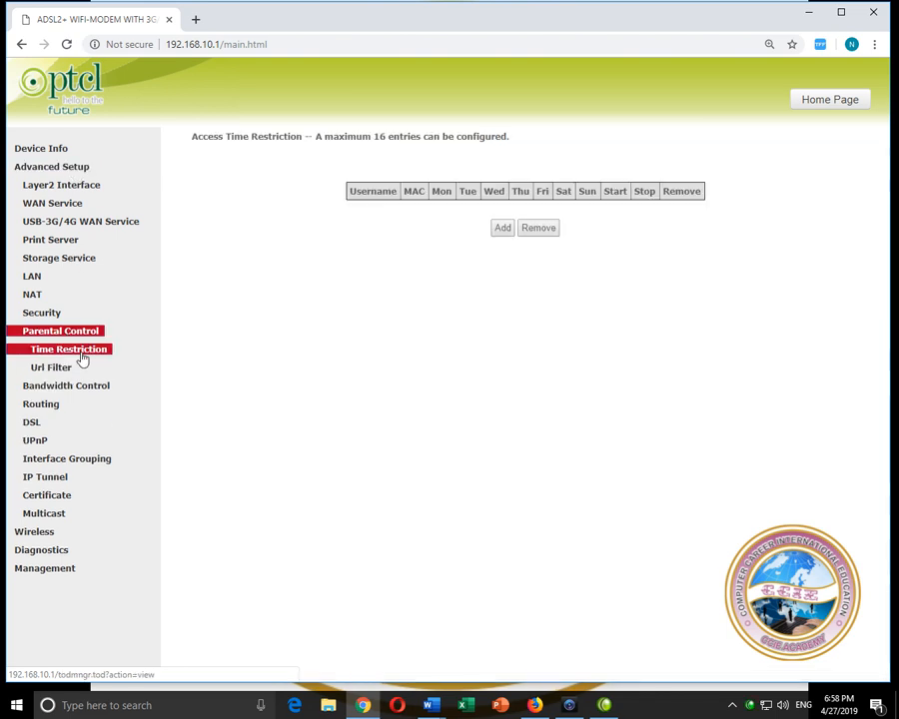
left_click(83, 357)
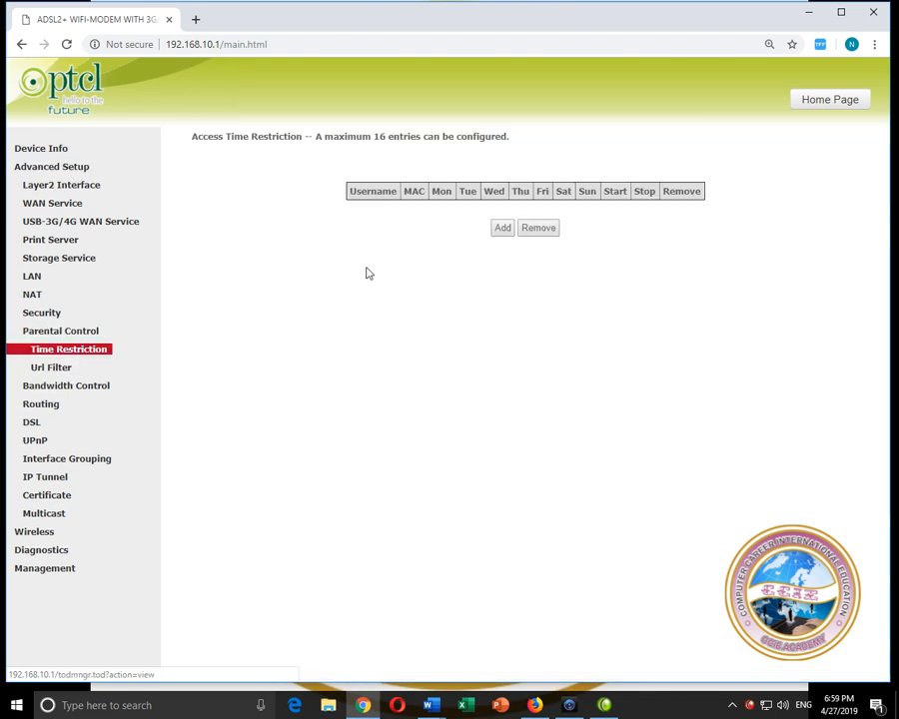
left_click(500, 230)
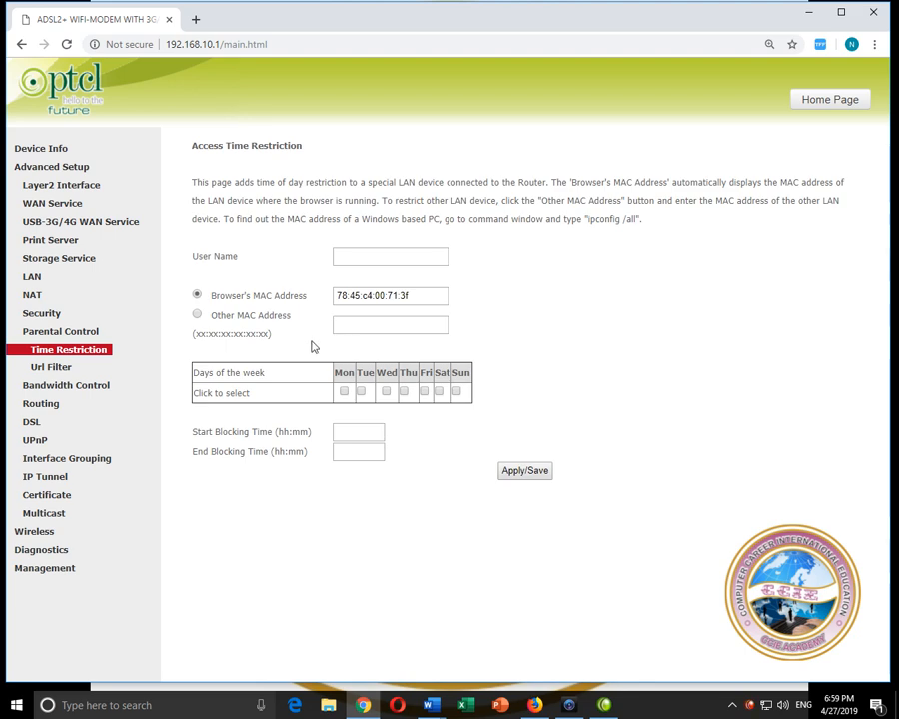
left_click(439, 392)
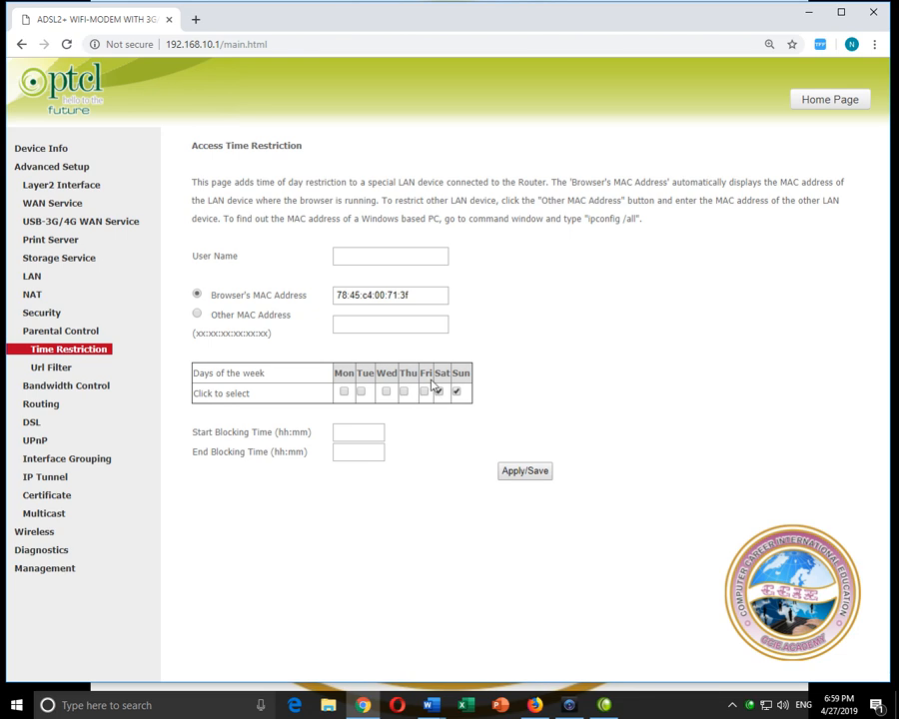
left_click_drag(419, 295, 335, 300)
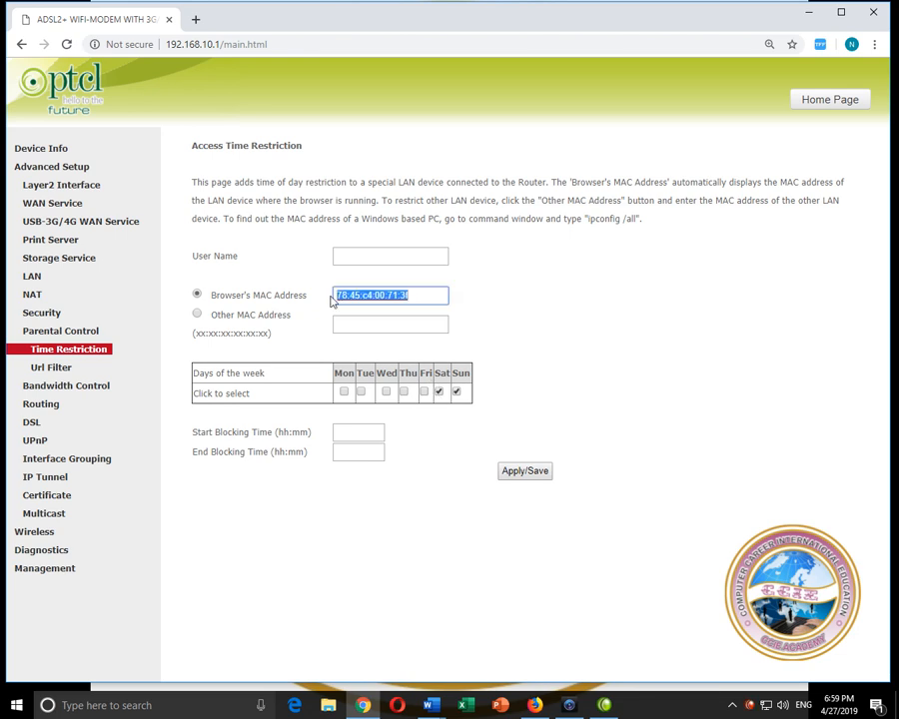
key("BackSpace")
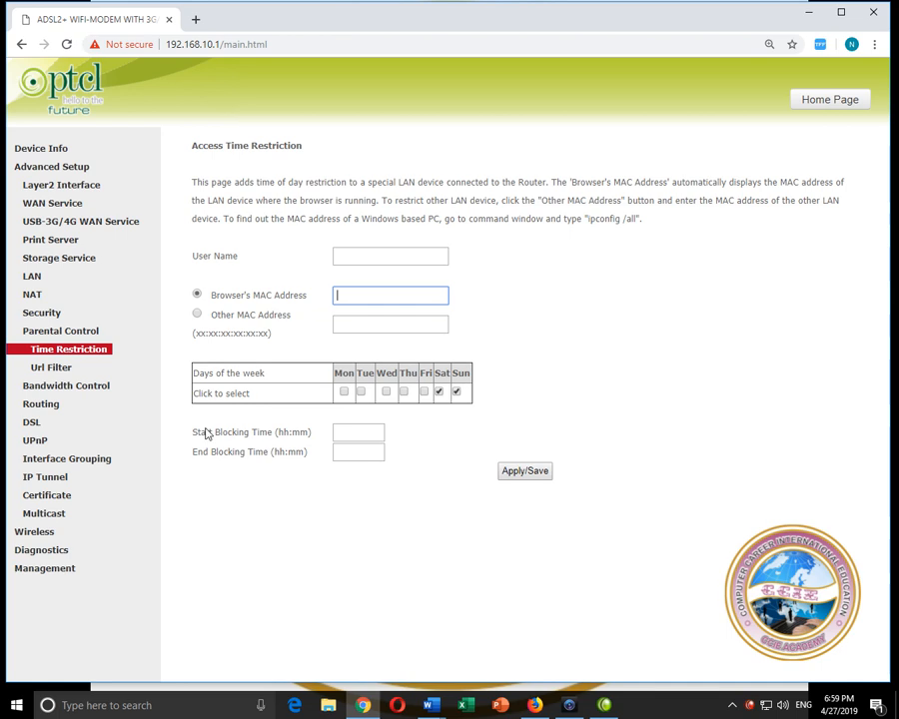
Copy the connected station's MAC address from the wireless station information.
left_click(20, 531)
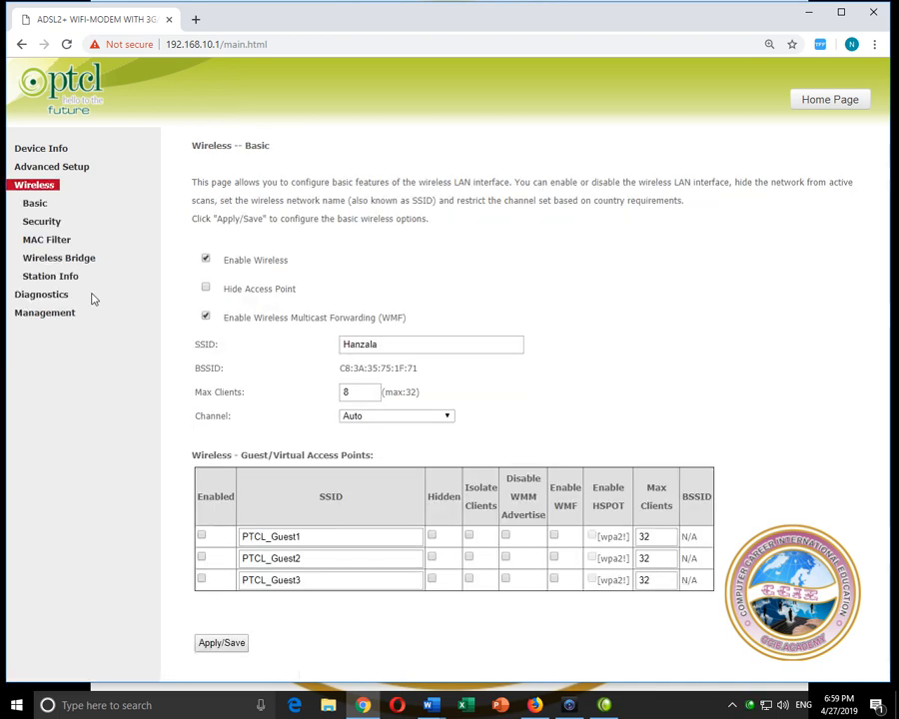
left_click(60, 279)
left_click_drag(276, 228, 196, 232)
left_click(261, 239)
left_click_drag(276, 228, 196, 229)
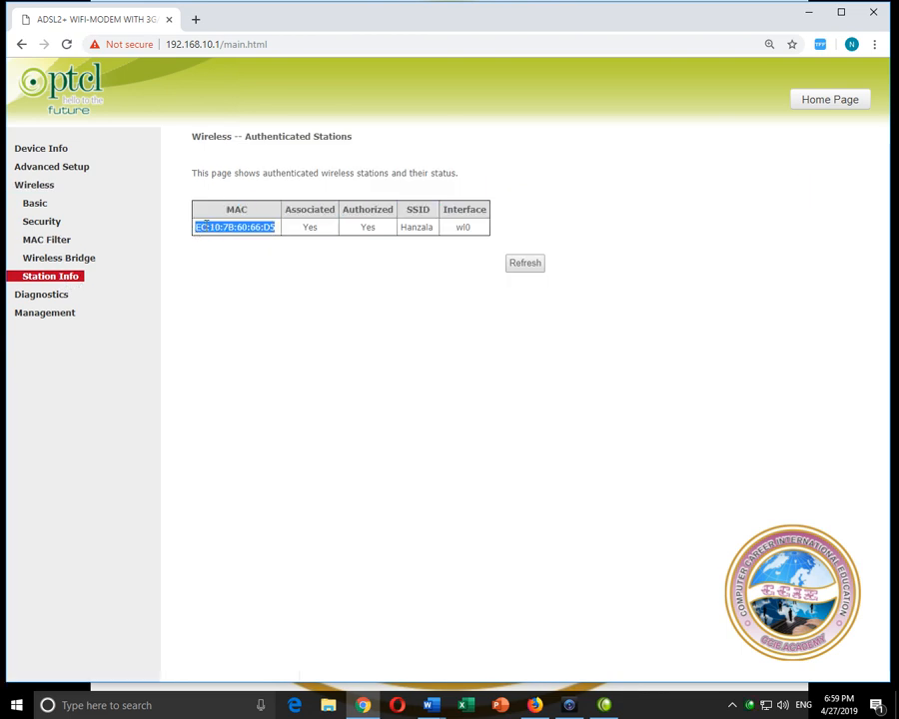
right_click(207, 229)
left_click(224, 237)
Start a new access time restriction entry under Parental Control and select the prefilled browser's MAC address.
left_click(85, 176)
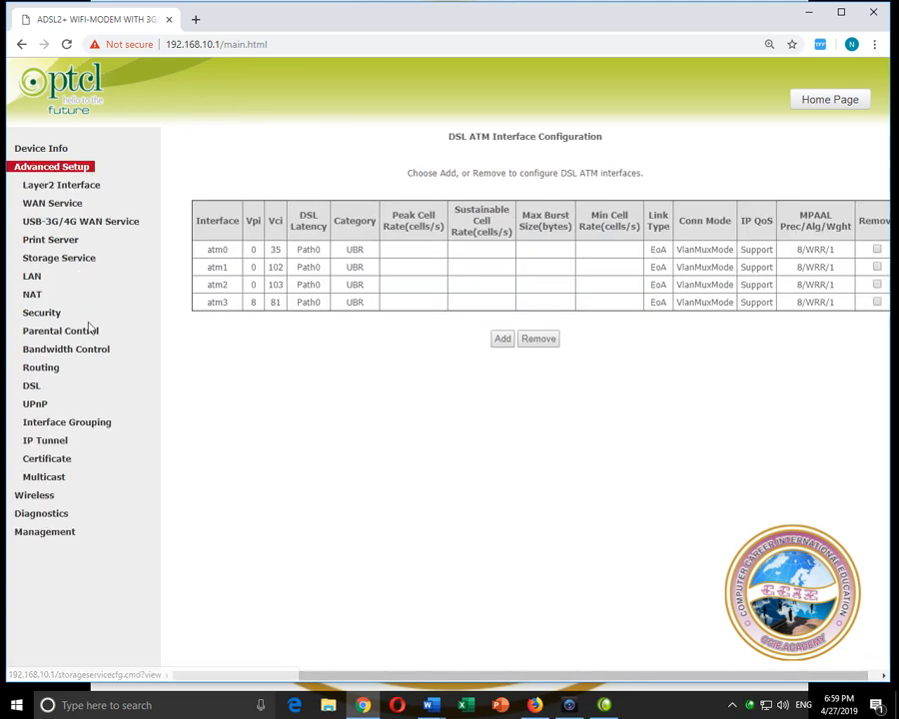
left_click(97, 333)
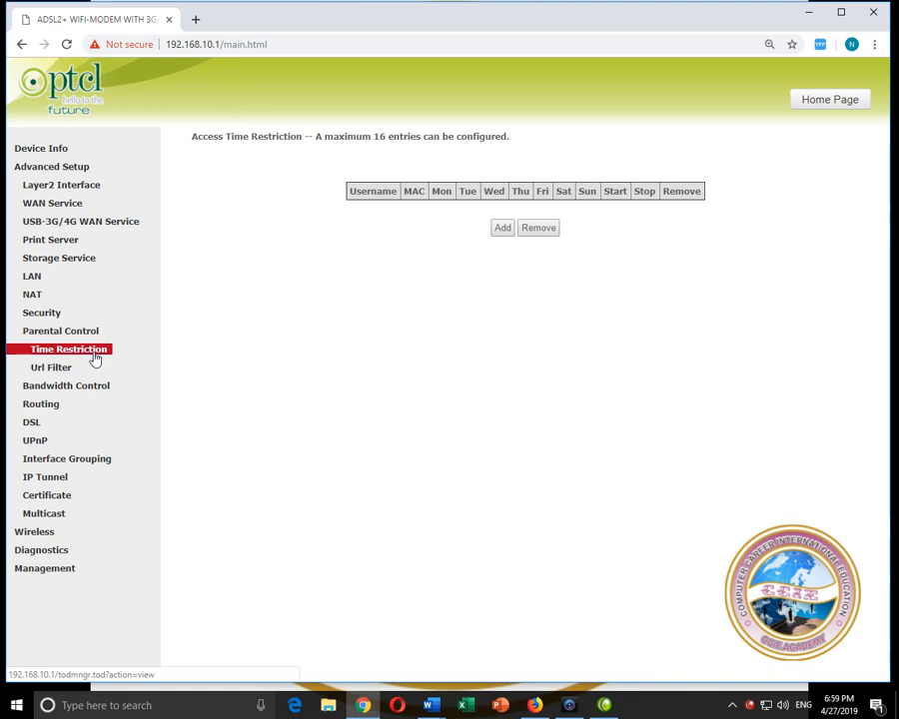
left_click(501, 229)
left_click_drag(424, 294, 328, 303)
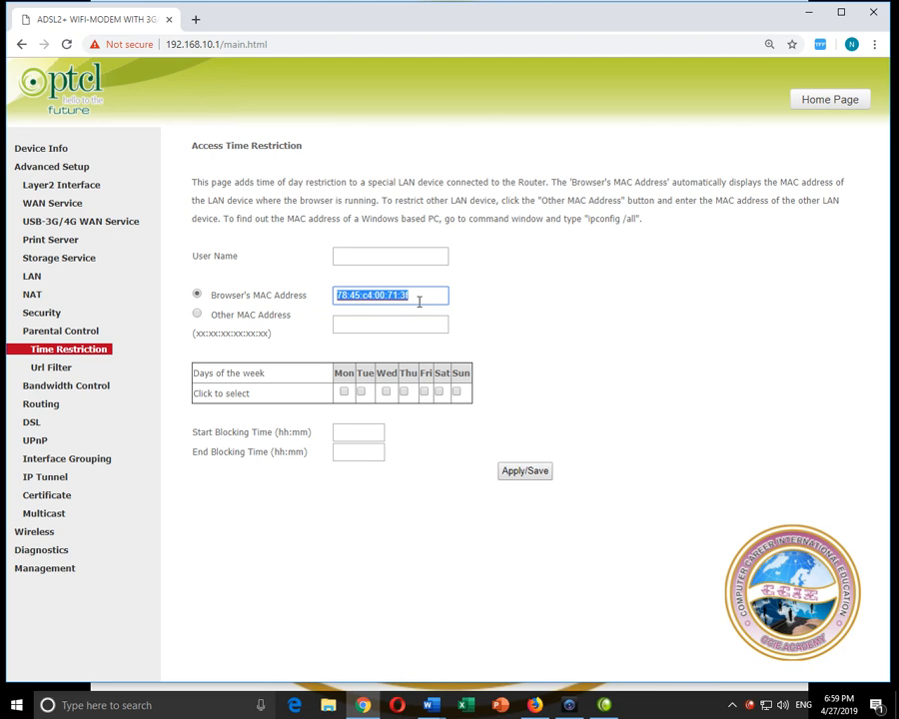
Open a Command Prompt and run ipconfig /all to list the computer's network adapter details.
key("super+r")
type("mc")
key("BackSpace")
key("BackSpace")
type("cmd")
key("Return")
type("ipconfig /")
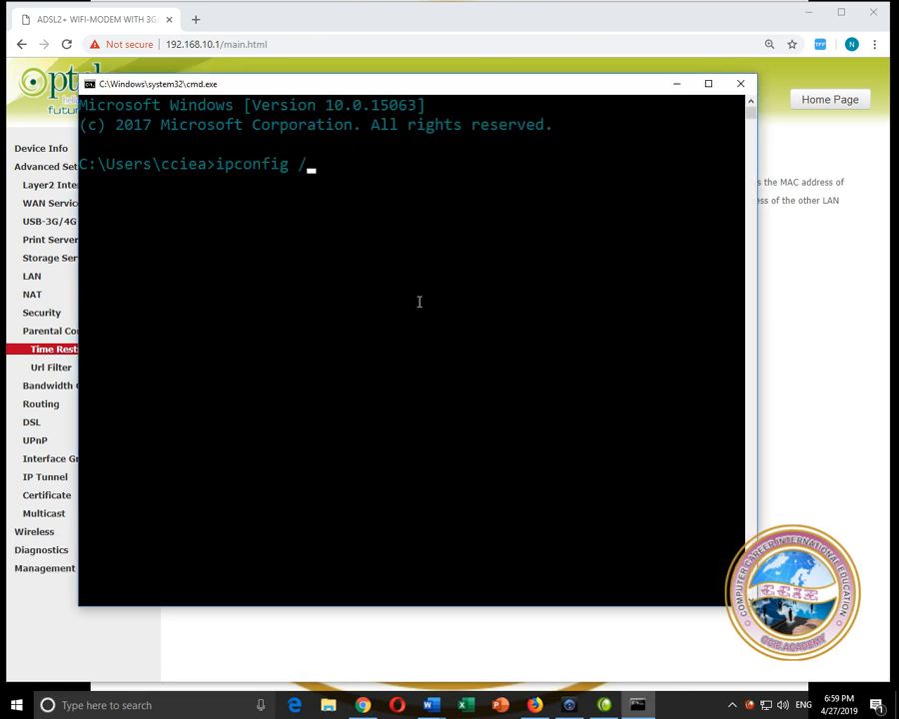
type("all")
key("Return")
Compare the Ethernet adapter's physical address with the browser's MAC address in the router form, and close the Command Prompt.
scroll(478, 308, "up", 2)
scroll(477, 312, "up", 9)
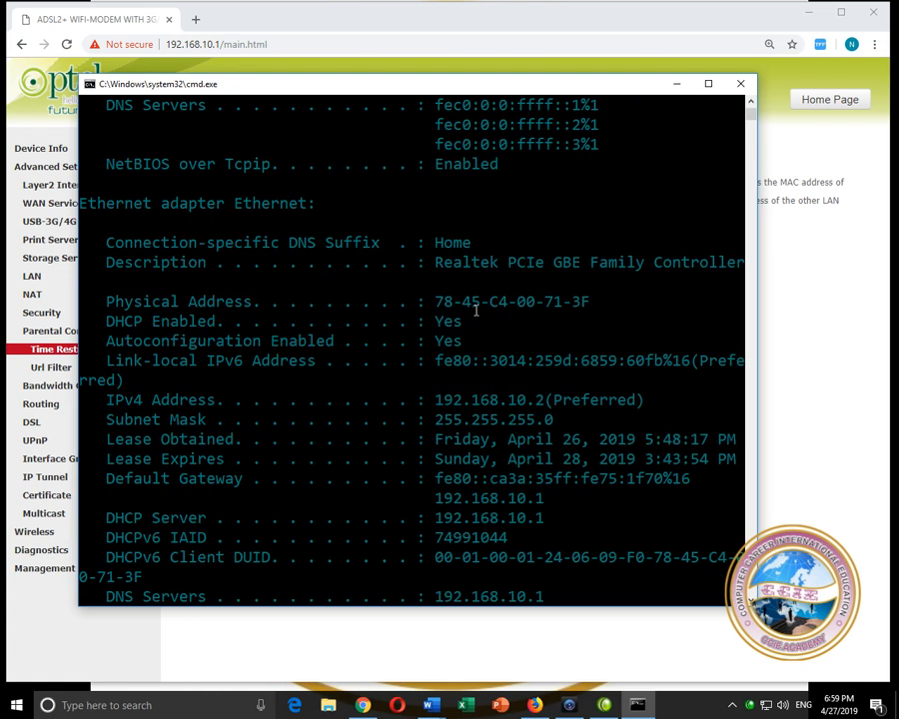
scroll(478, 310, "up", 1)
scroll(475, 310, "up", 2)
scroll(458, 314, "up", 3)
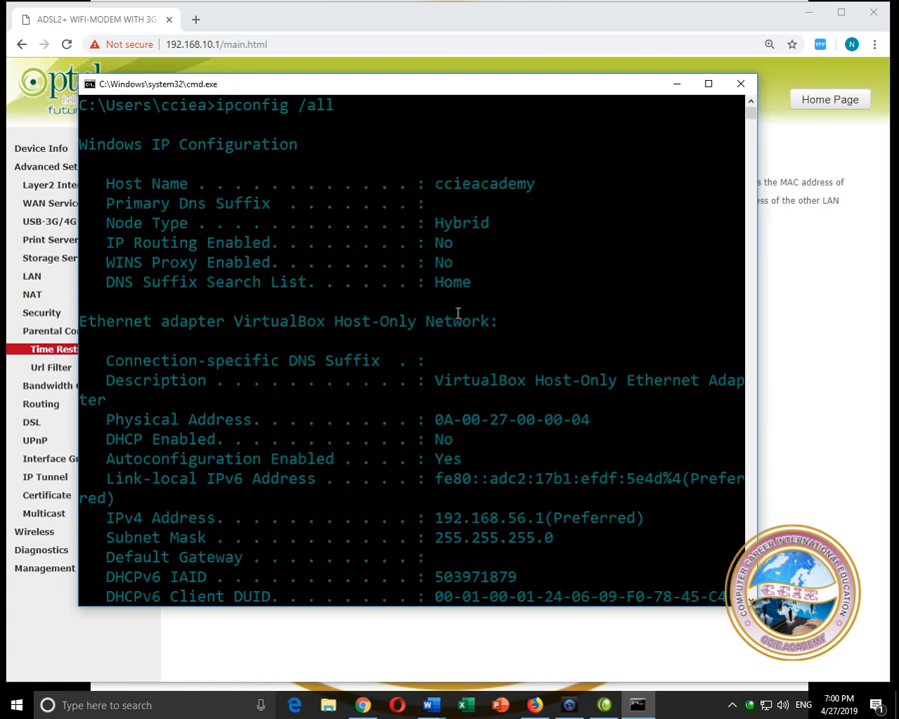
scroll(406, 263, "down", 3)
scroll(392, 270, "down", 4)
scroll(386, 320, "down", 2)
scroll(410, 376, "down", 1)
left_click_drag(436, 302, 462, 302)
left_click_drag(431, 78, 417, 317)
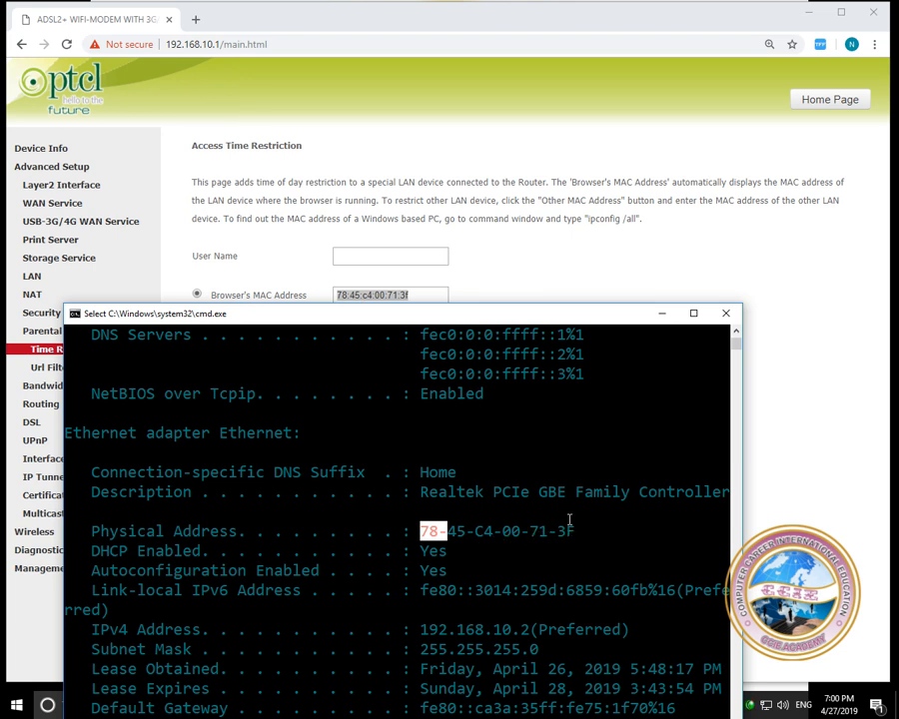
left_click(727, 313)
Clear the browser's MAC address and choose Other MAC Address instead, pasting the copied station address EC:10:7B:60:66:D5.
key("BackSpace")
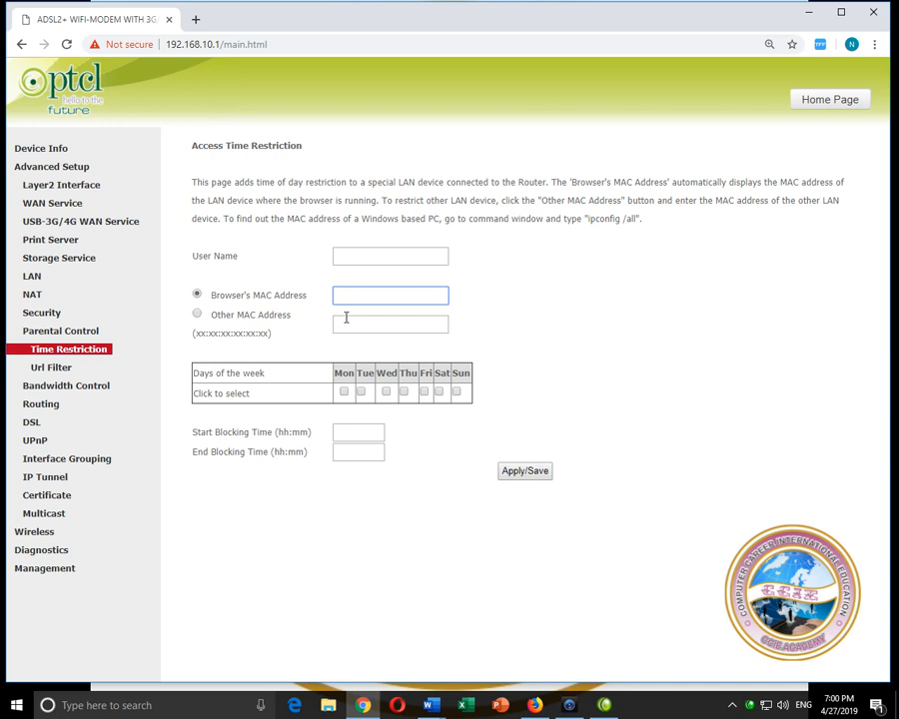
left_click(344, 324)
left_click(237, 314)
left_click(197, 316)
right_click(353, 326)
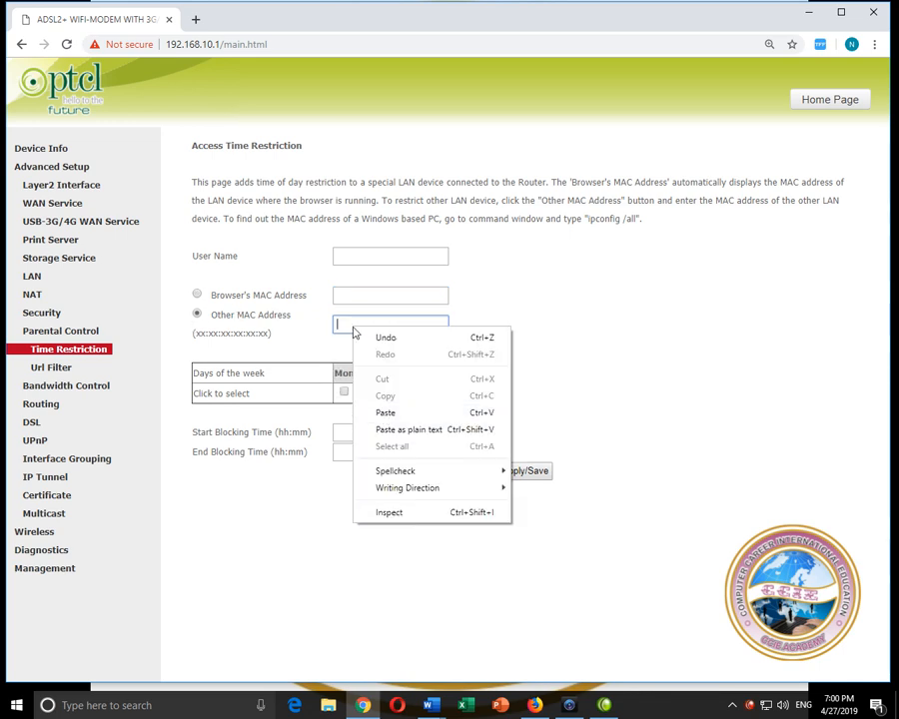
left_click(384, 411)
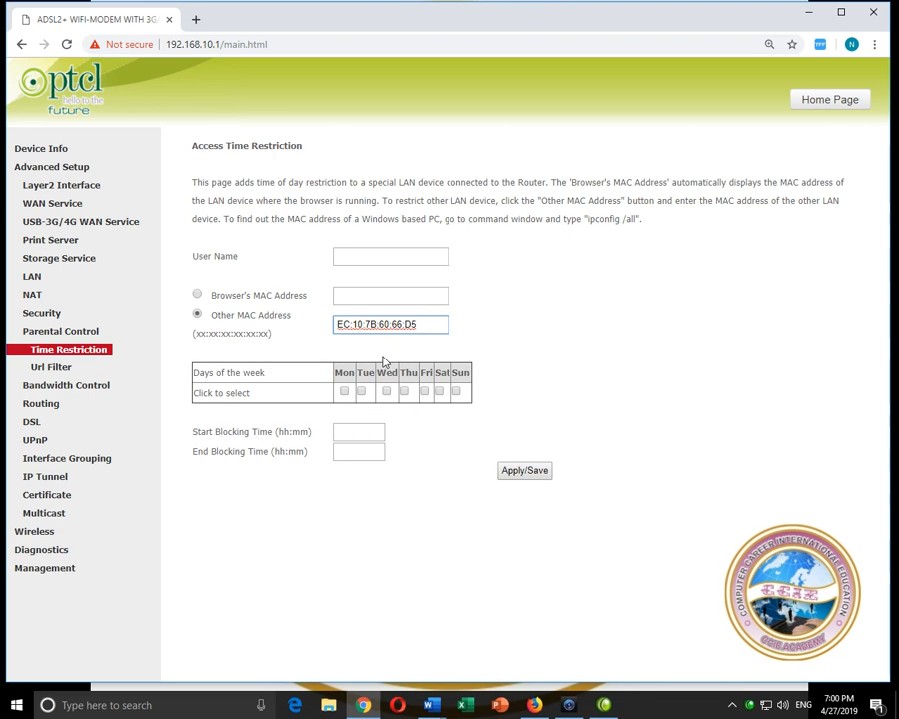
Apply the restriction to Saturday and Sunday, with blocking from 00:01 to 23:59.
left_click(440, 392)
left_click(440, 393)
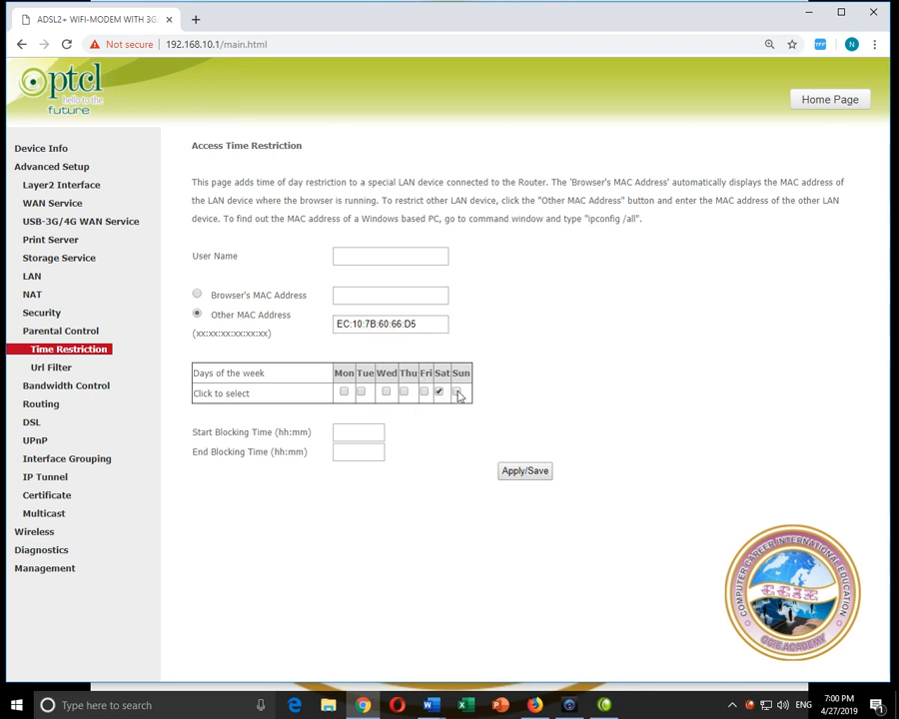
left_click(457, 393)
left_click(369, 432)
type("00:01")
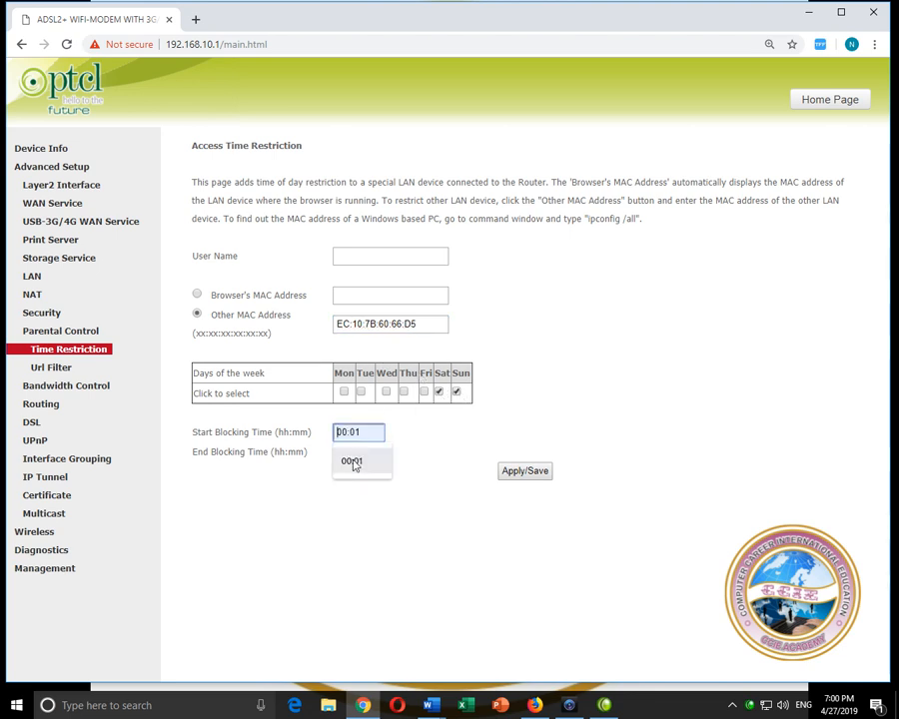
left_click(355, 459)
left_click(360, 476)
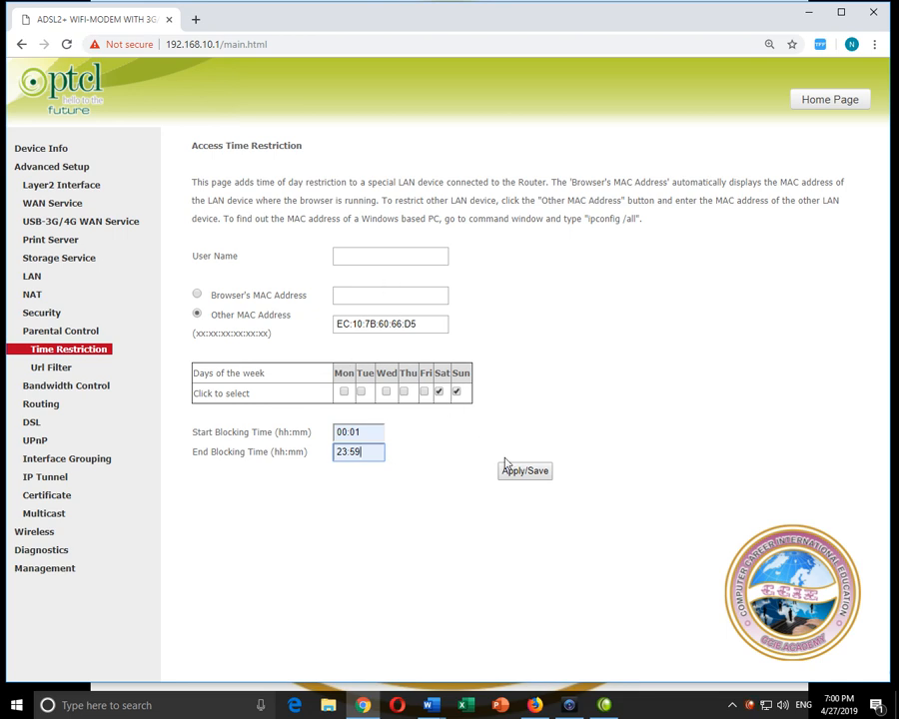
Try to save the restriction without a user name, and re-enter the final 5 of the other MAC address.
left_click(514, 476)
key("Return")
left_click(432, 325)
key("BackSpace")
type("5")
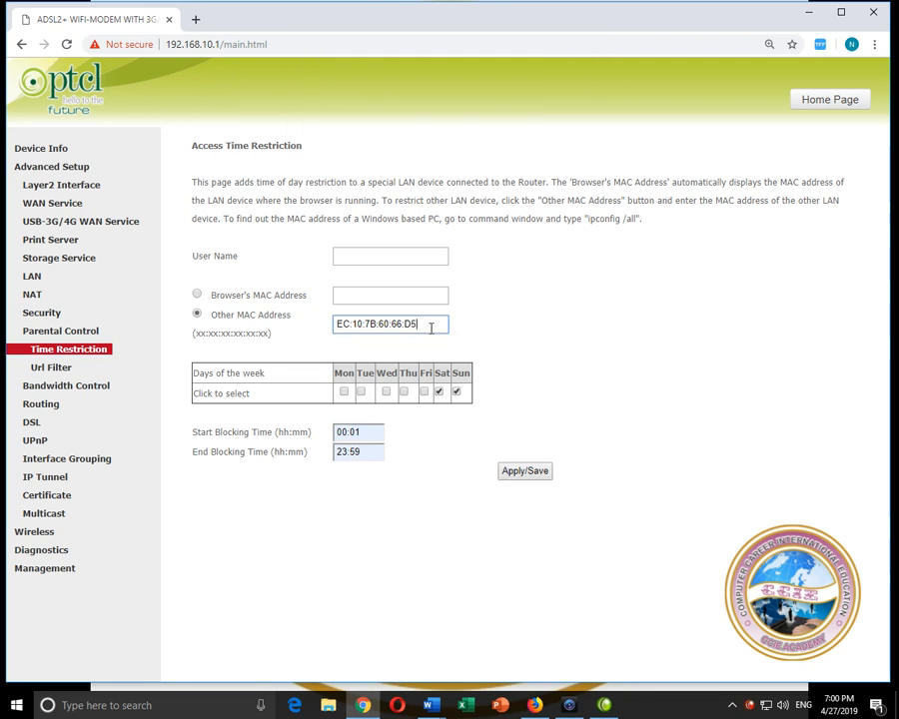
left_click(338, 326)
Enter Mobile as the restriction's user name and save the entry.
left_click(370, 255)
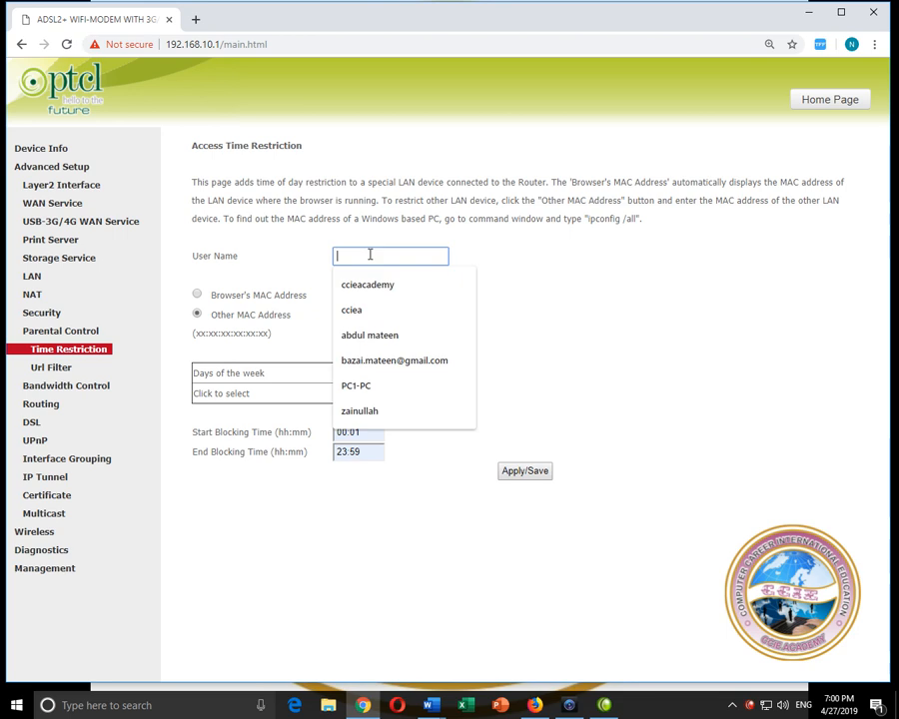
type("M")
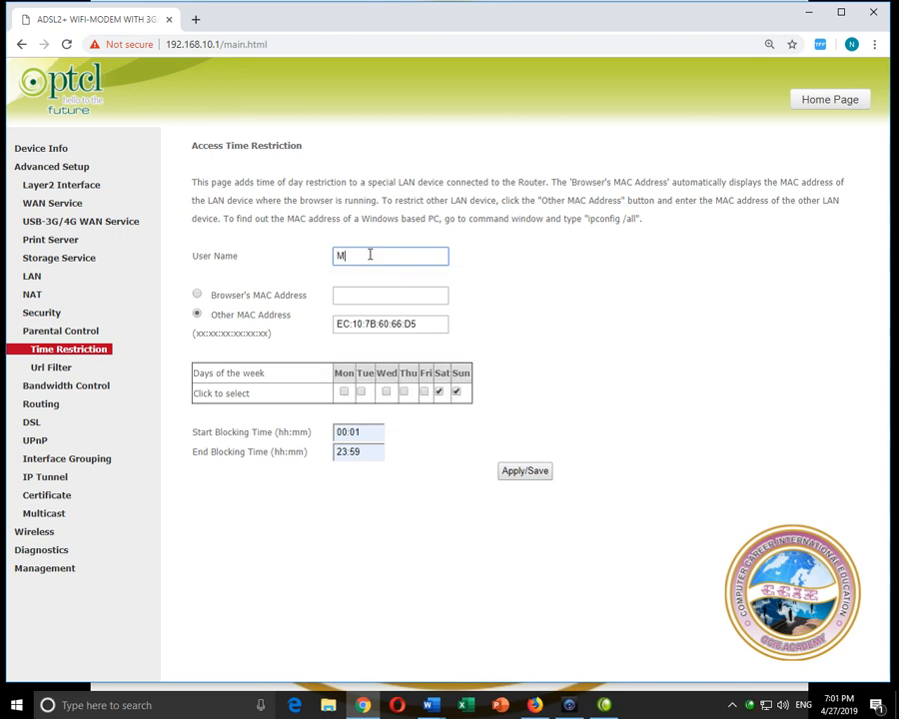
type("bobille")
key("BackSpace")
key("BackSpace")
key("BackSpace")
type("ile")
left_click(514, 476)
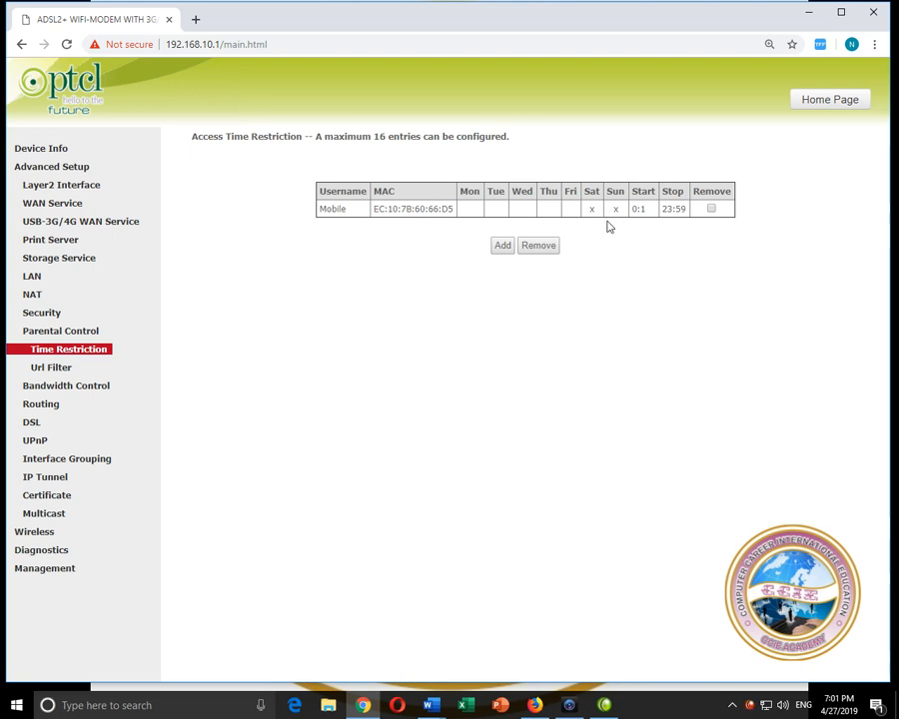
left_click(502, 247)
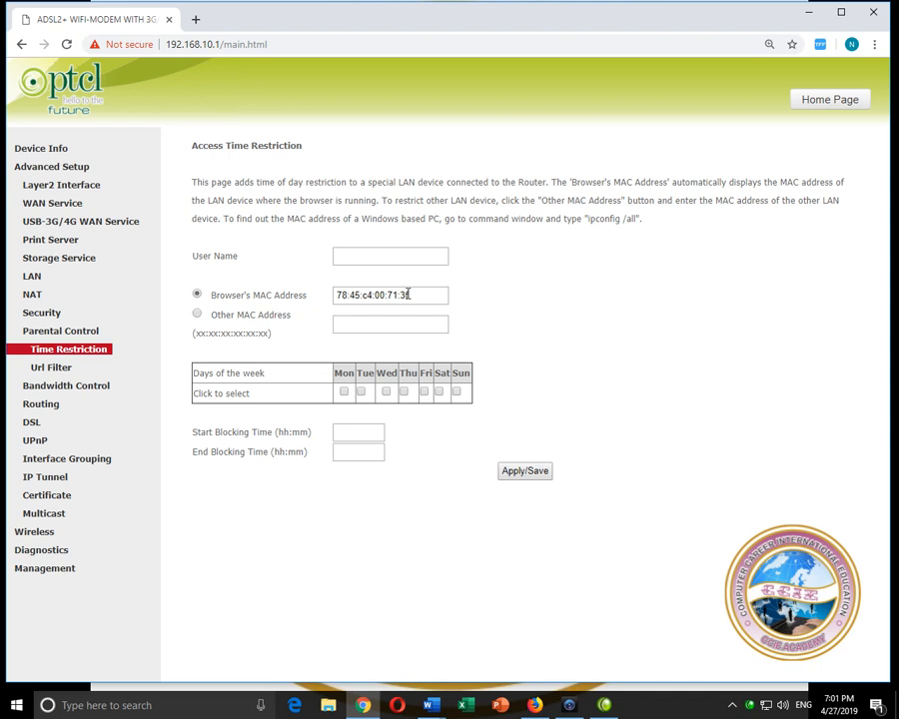
left_click_drag(417, 293, 339, 297)
key("ctrl+c")
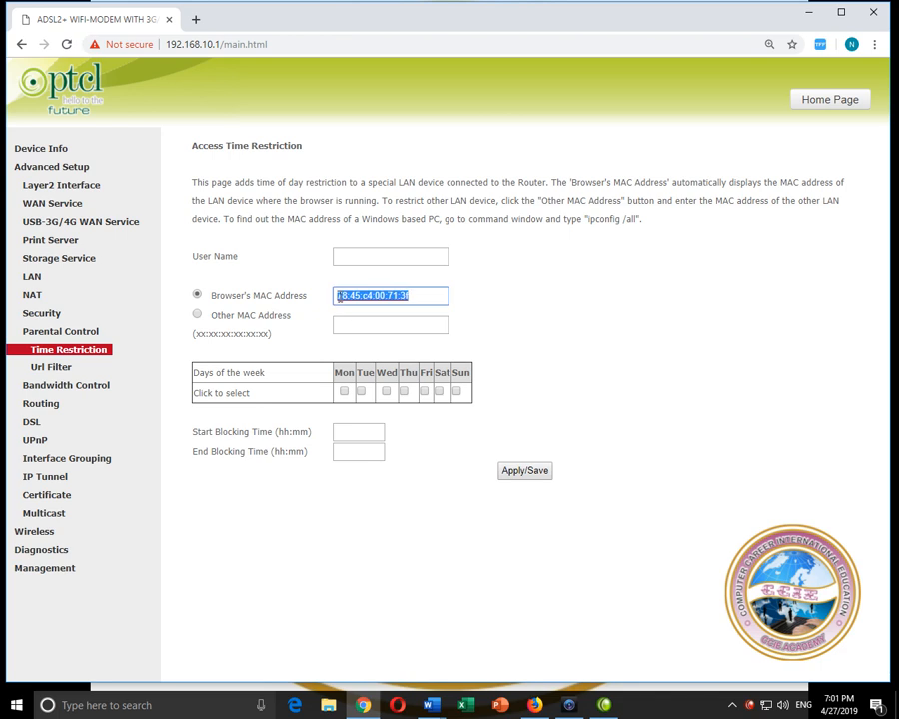
key("BackSpace")
left_click(197, 314)
left_click(361, 325)
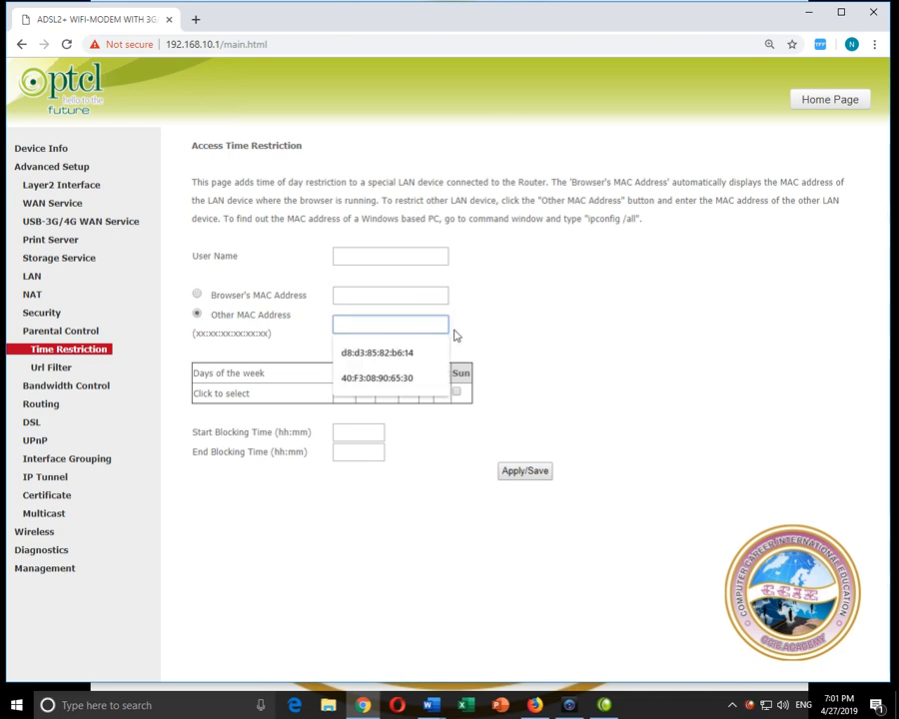
key("ctrl+v")
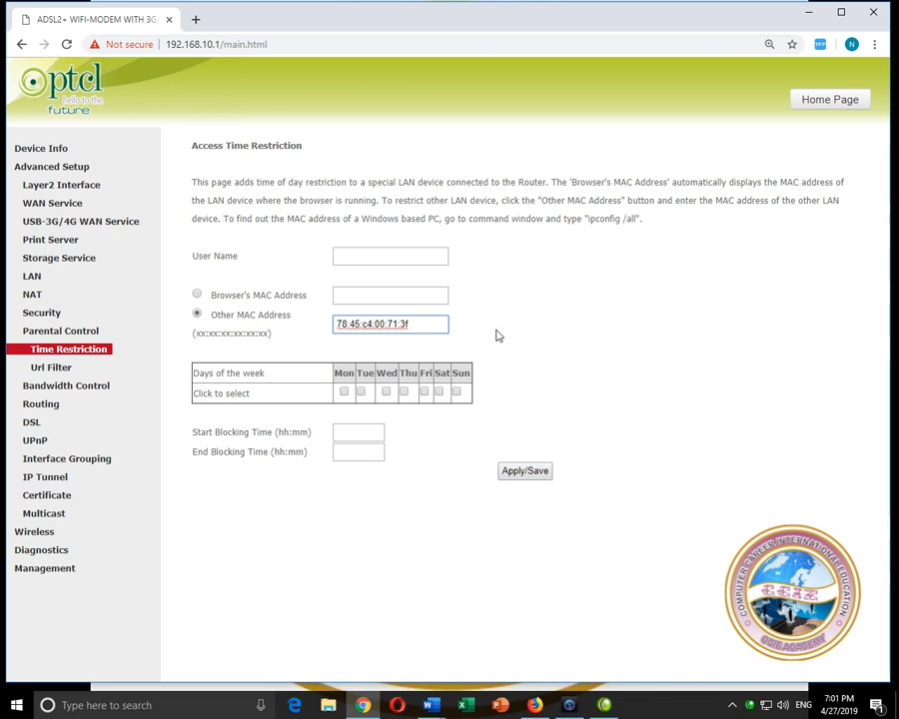
left_click(498, 336)
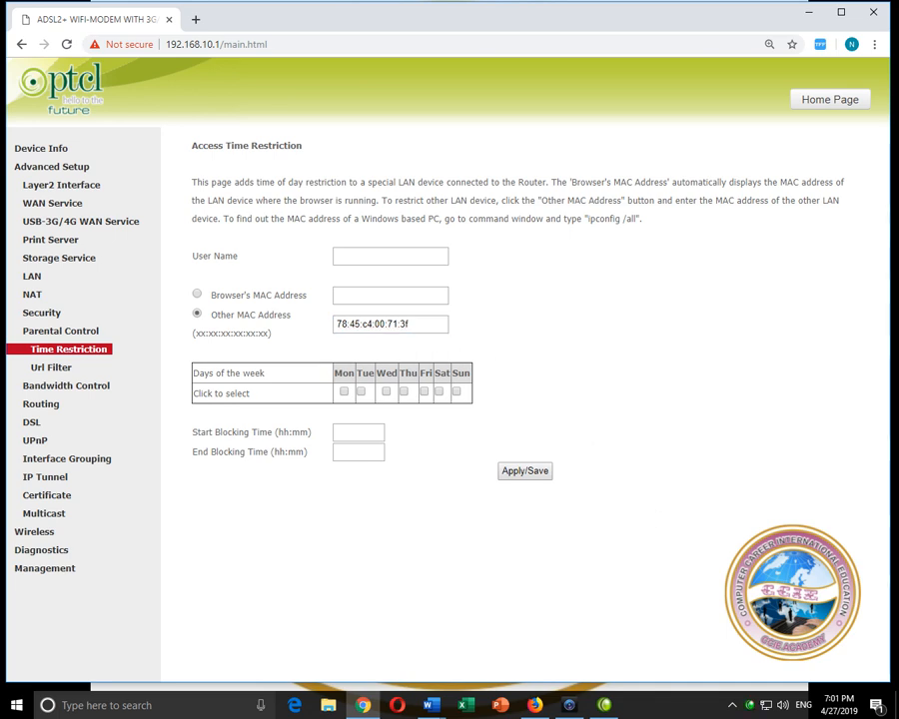
mouse_move(827, 716)
left_click(439, 393)
left_click(343, 432)
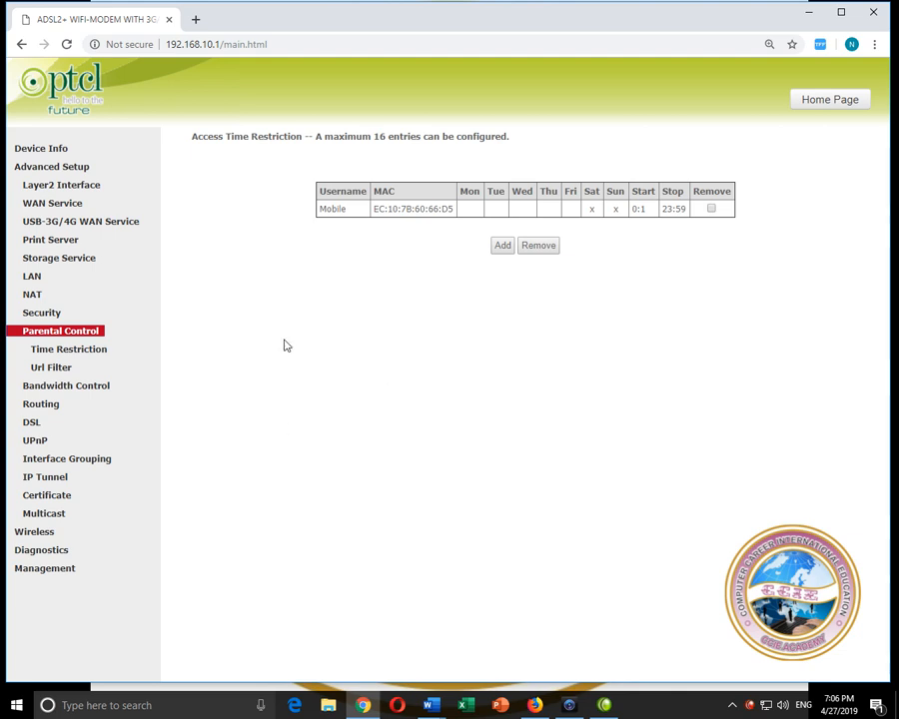
left_click(83, 353)
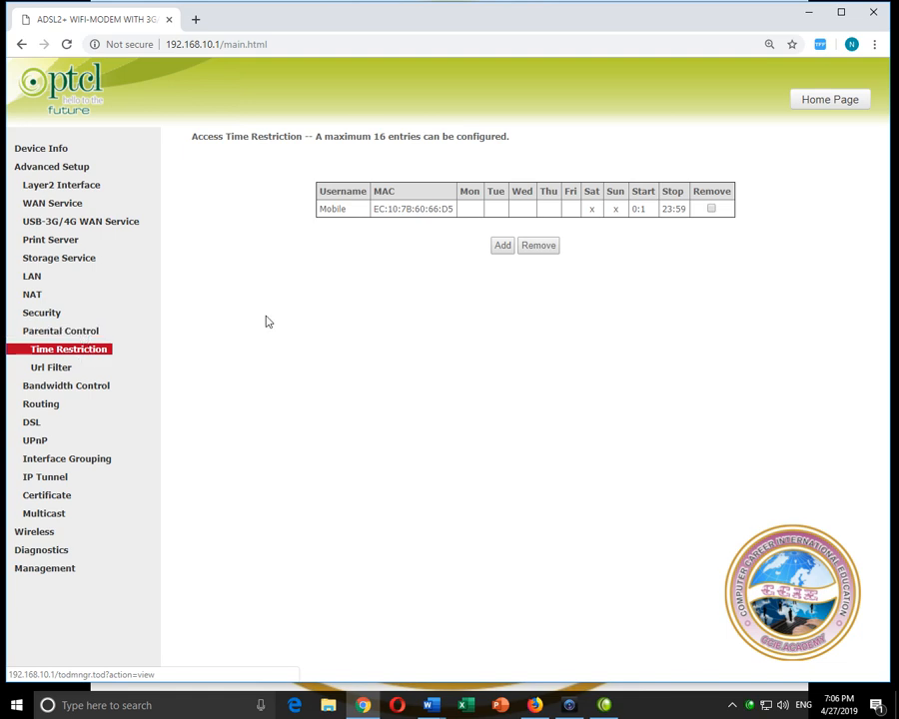
left_click(501, 248)
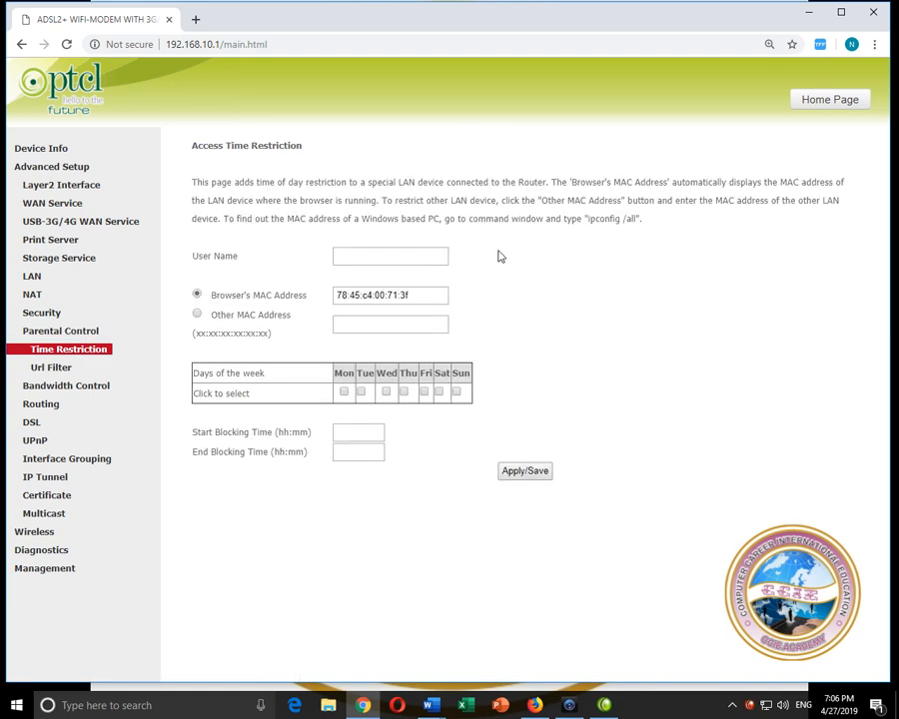
left_click_drag(425, 295, 286, 295)
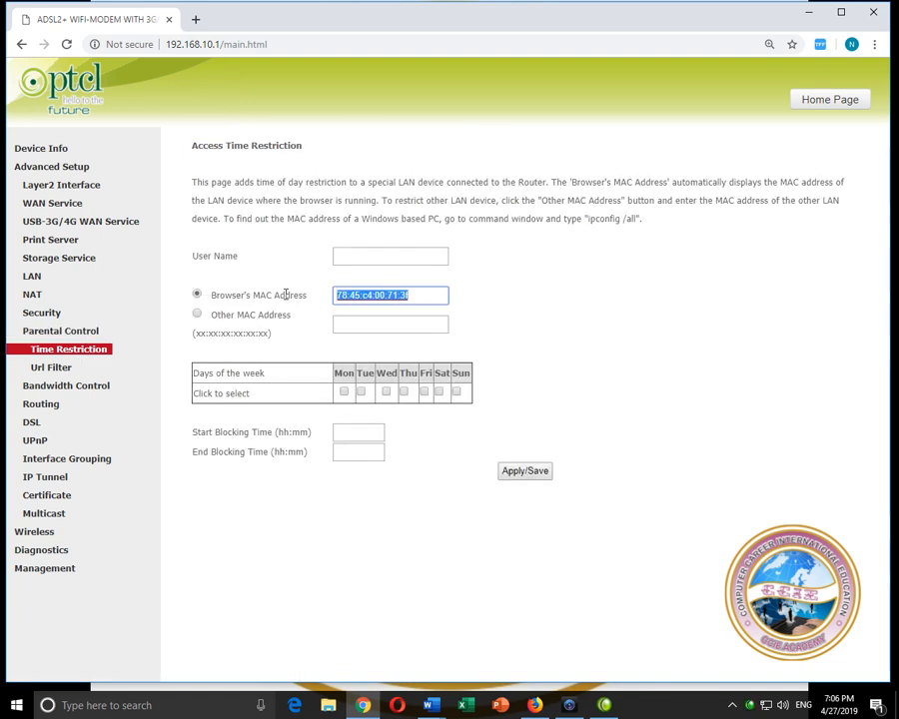
key("ctrl+x")
left_click(198, 315)
left_click(341, 325)
key("ctrl+v")
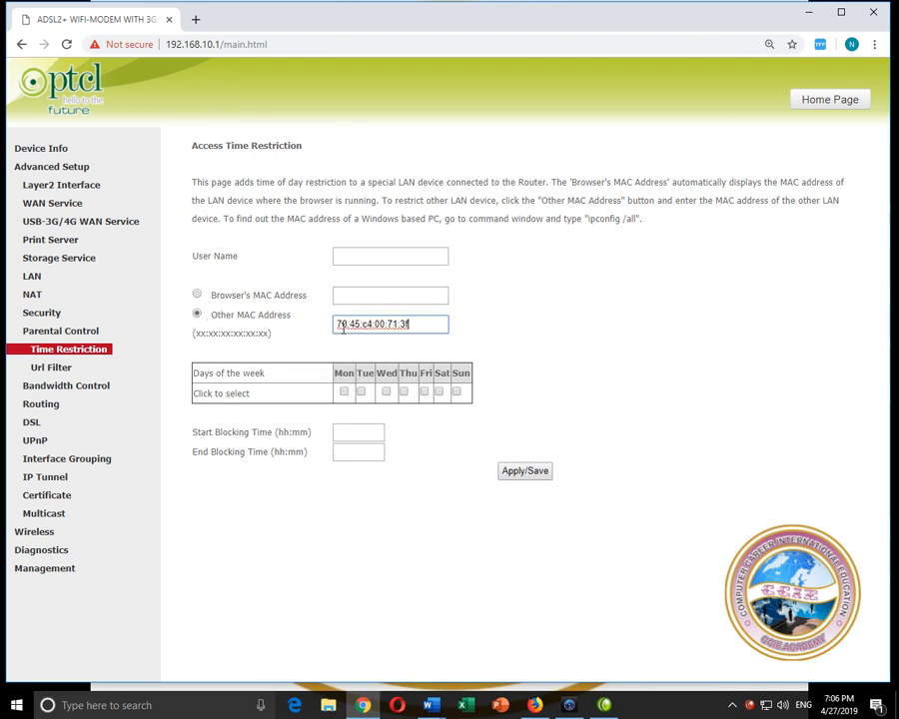
Apply the new restriction to Saturday, with blocking from 19:06 to 19:07.
left_click(439, 391)
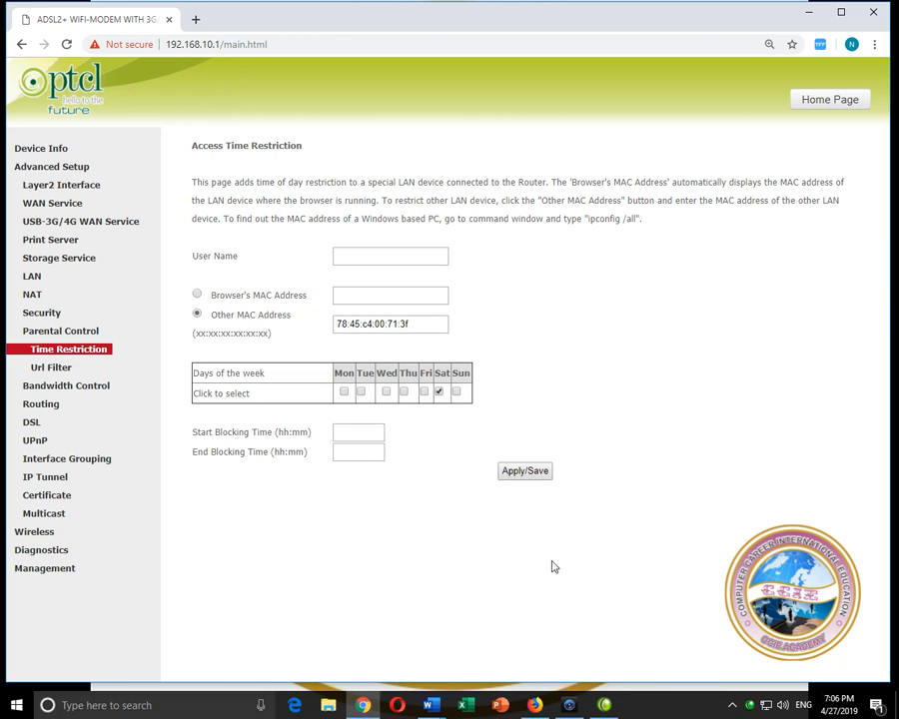
left_click(370, 436)
type("17")
type("9")
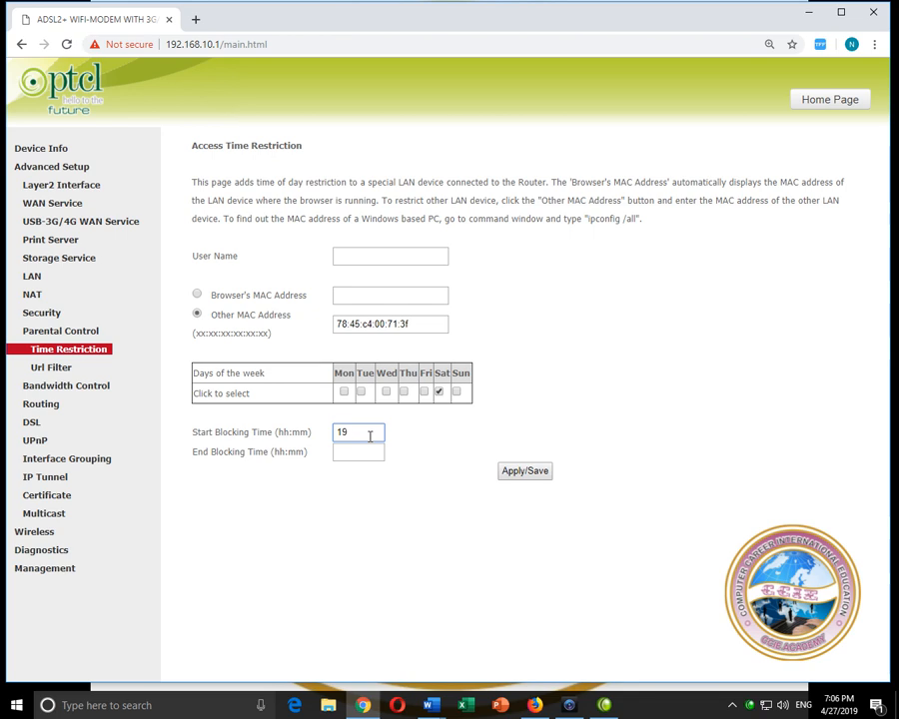
type(":06")
left_click(361, 452)
type("19")
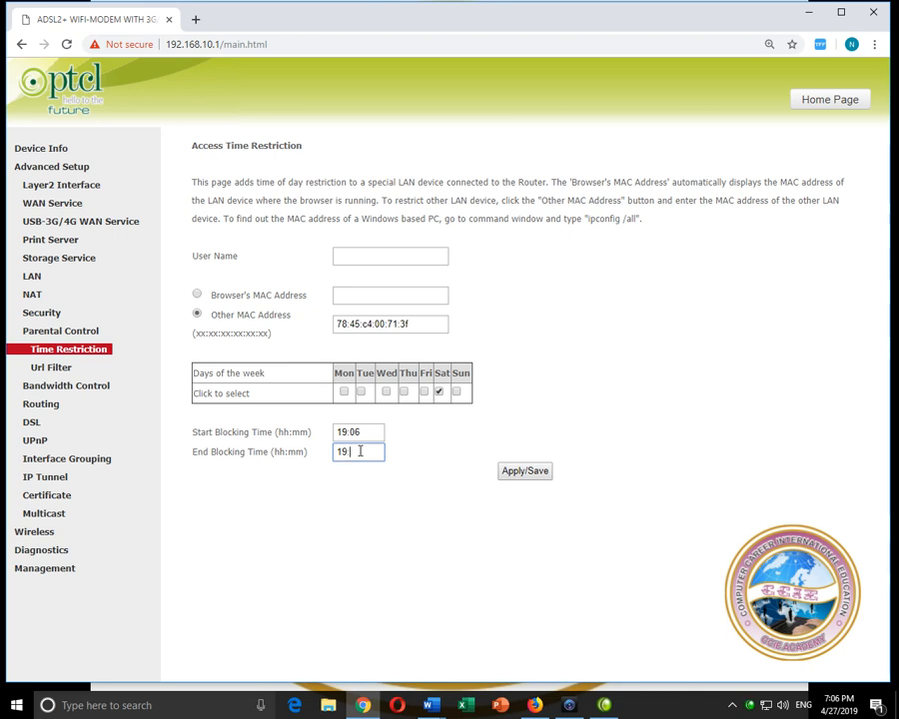
type(":07")
Open Google and YouTube in separate new browser tabs to check the internet connection before applying the restriction.
left_click(196, 20)
type("g")
key("Return")
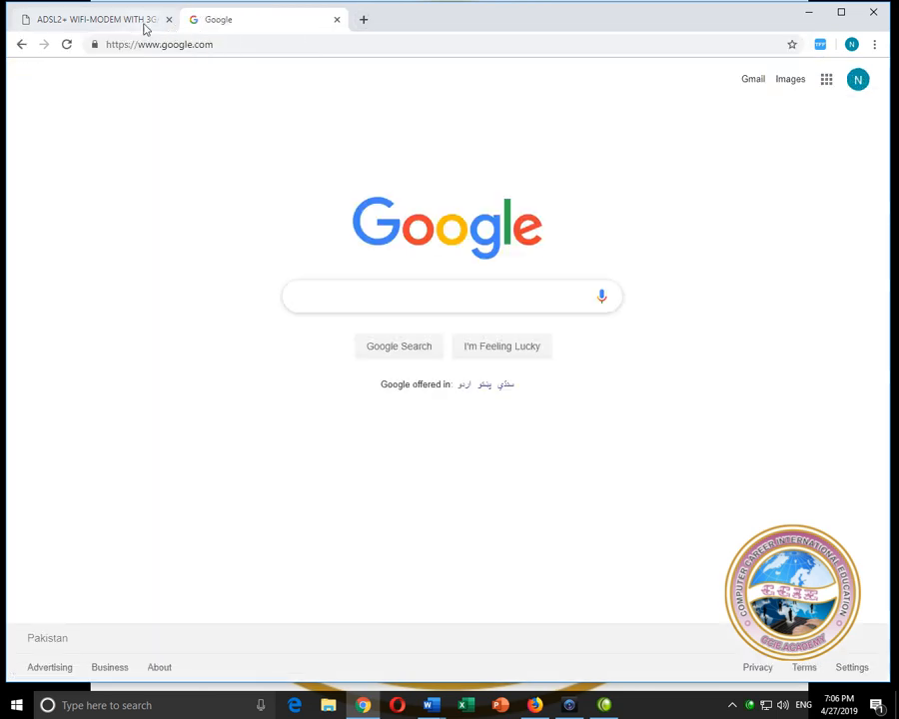
left_click(364, 24)
type("youtube.com")
key("Return")
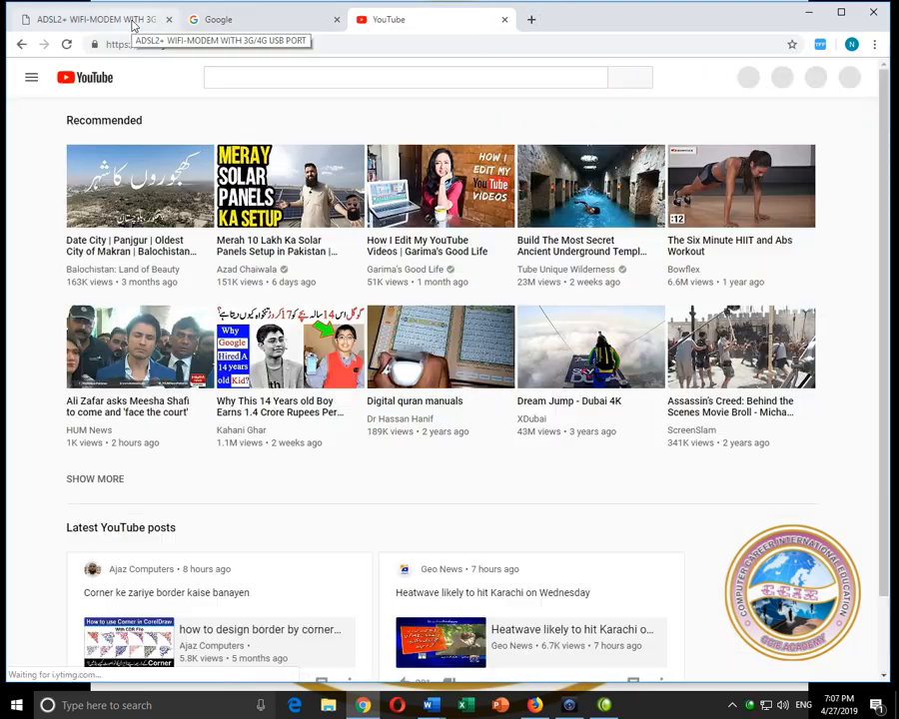
Return to the router's restriction form, enter apnasystem as the user name and save the entry.
left_click(133, 25)
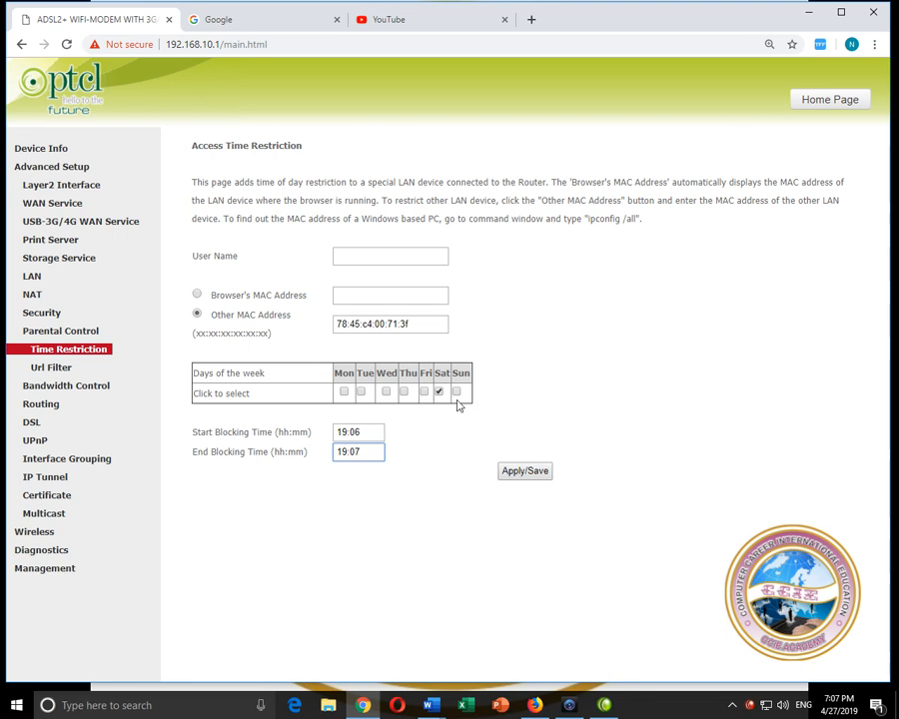
mouse_move(842, 711)
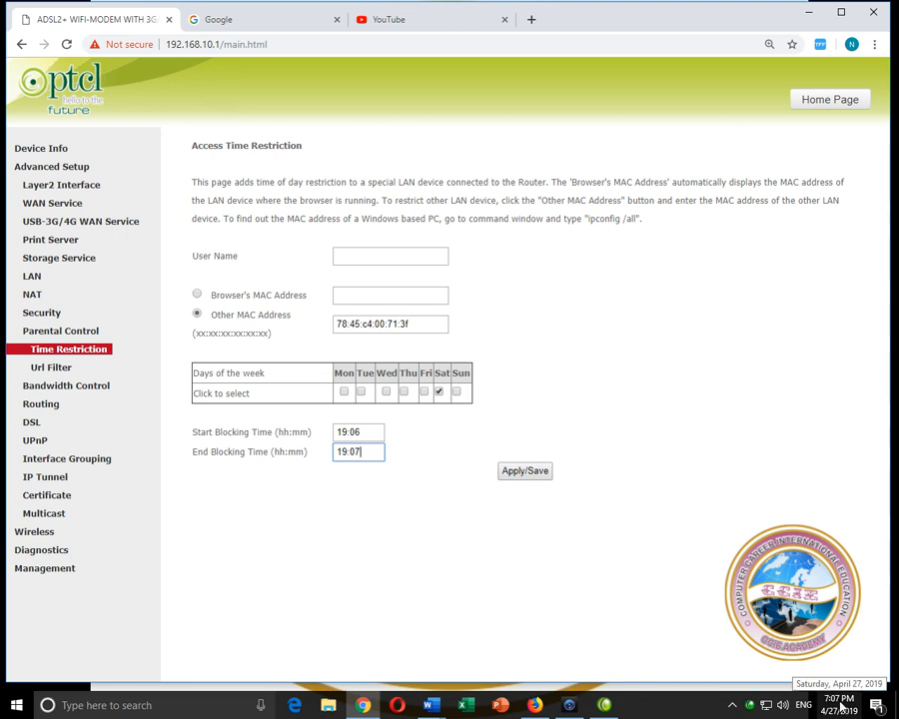
left_click(515, 470)
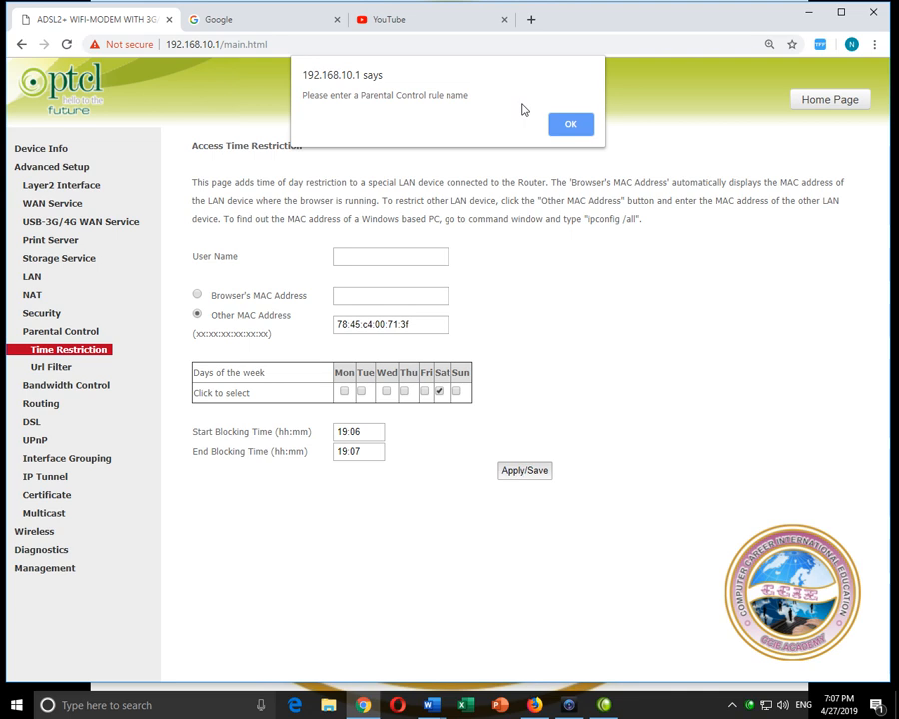
left_click(570, 124)
left_click(413, 258)
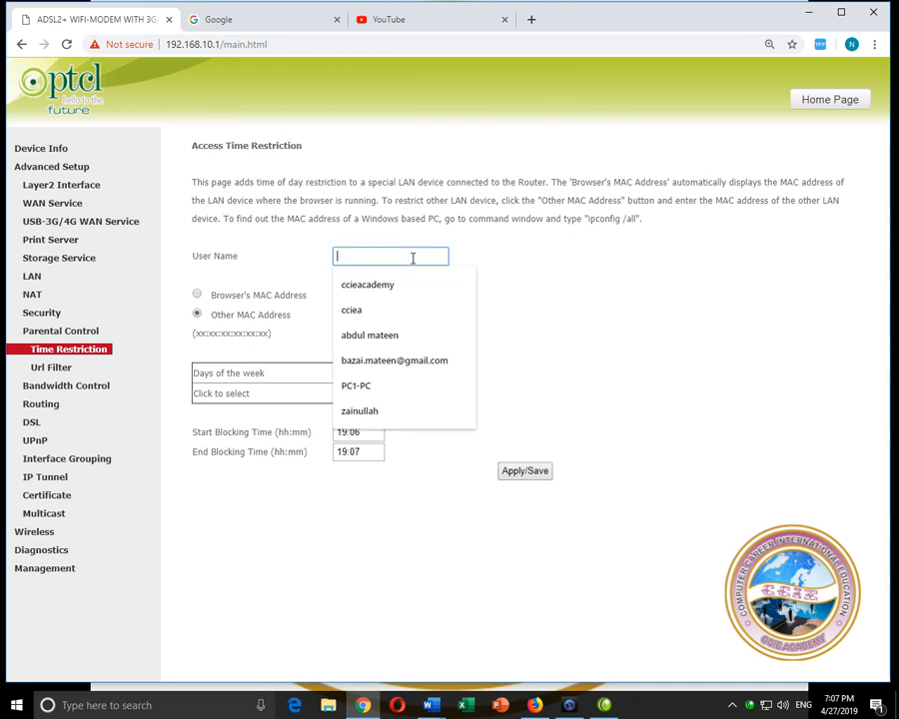
type("apna")
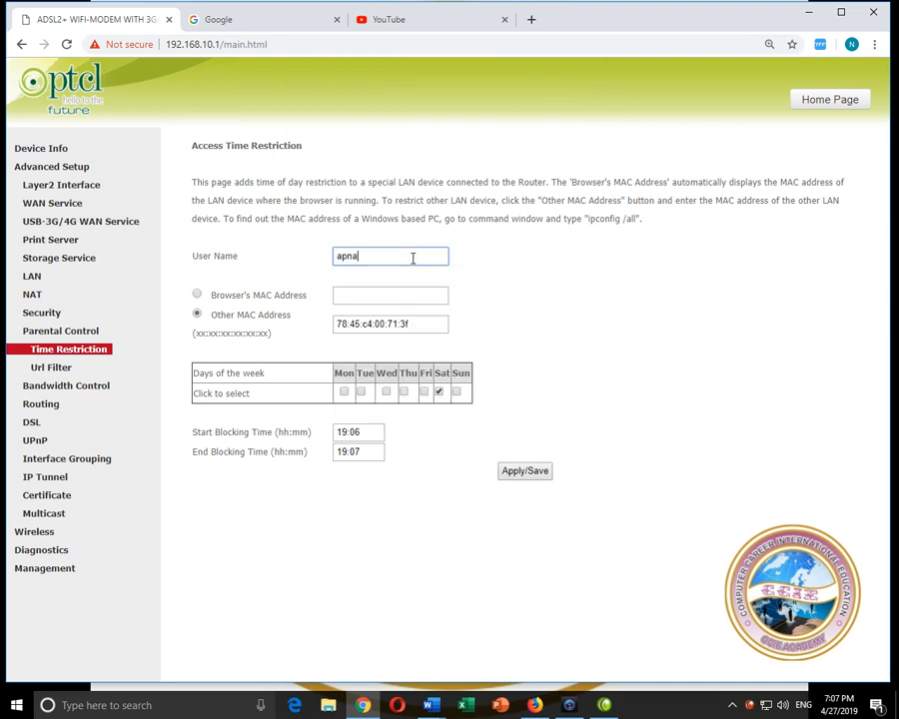
type("system")
left_click(512, 476)
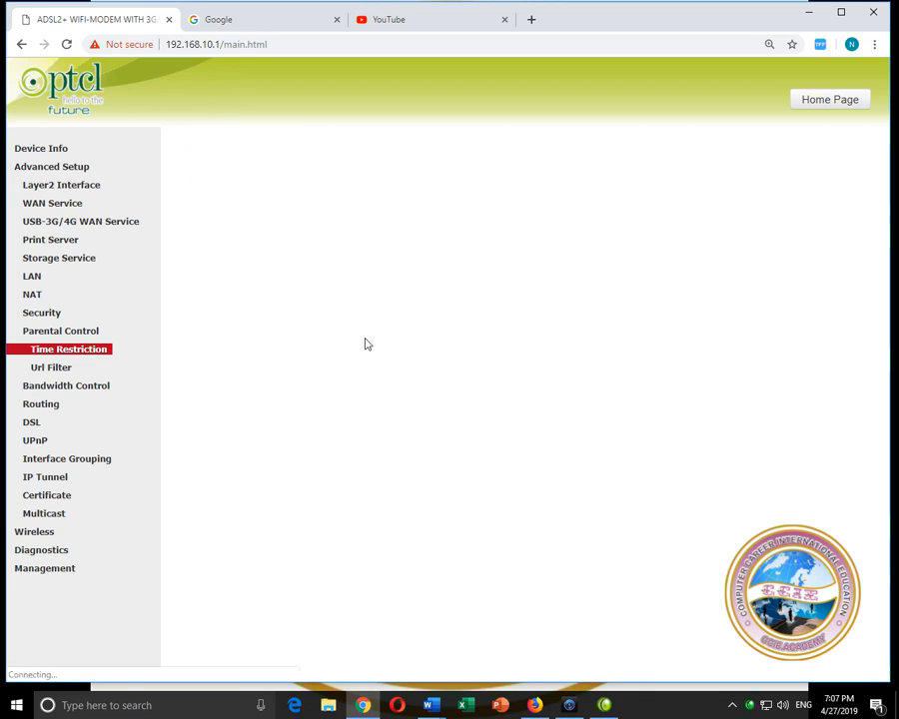
Reload the router page, Google and YouTube to test whether the time restriction blocks this computer's access.
left_click(295, 44)
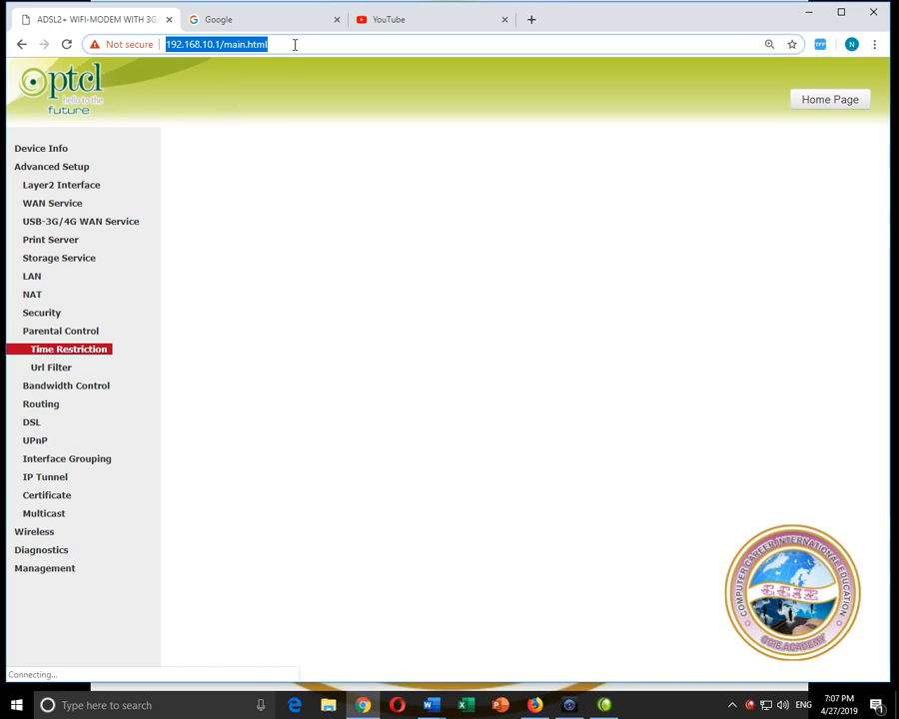
key("Return")
left_click(291, 22)
left_click(292, 50)
key("Return")
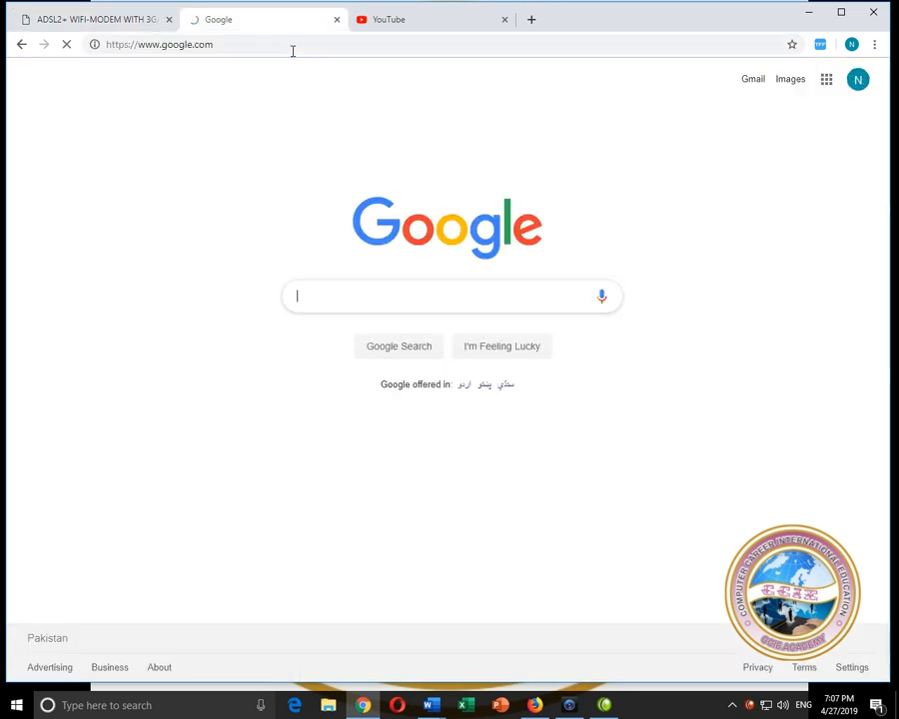
left_click(402, 22)
left_click(390, 44)
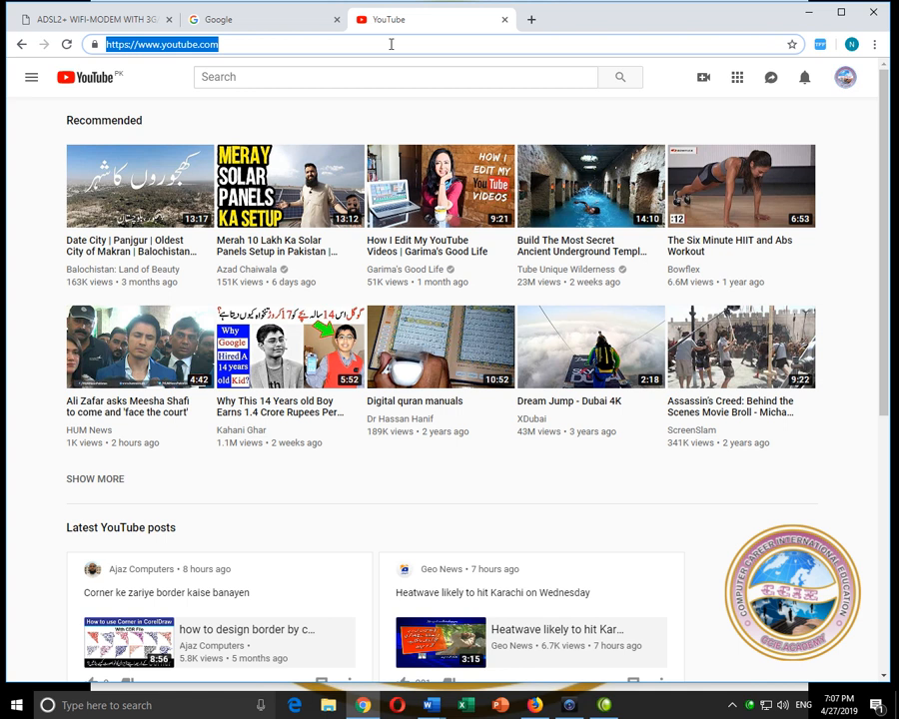
key("Return")
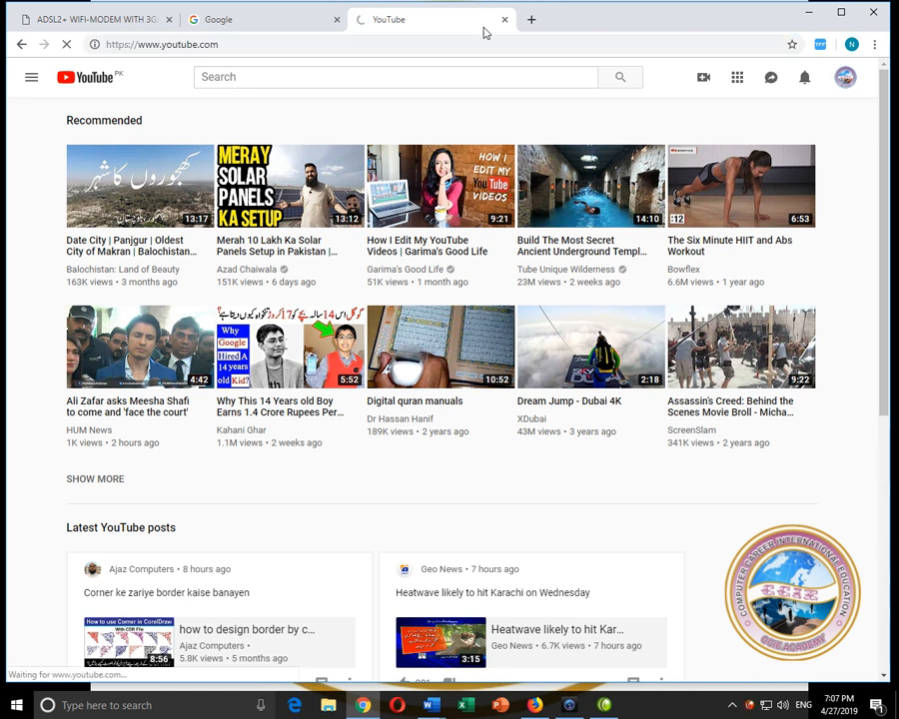
Load google.com in a new browser tab and reload the existing Google tab to test whether internet access is blocked.
left_click(532, 18)
type("google.com")
key("Return")
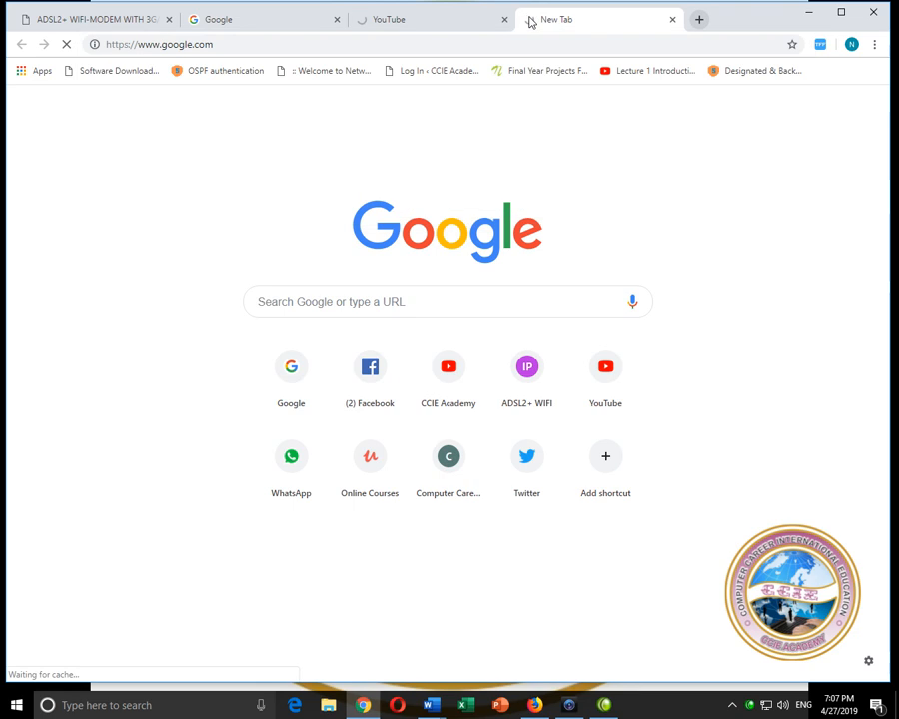
left_click(287, 27)
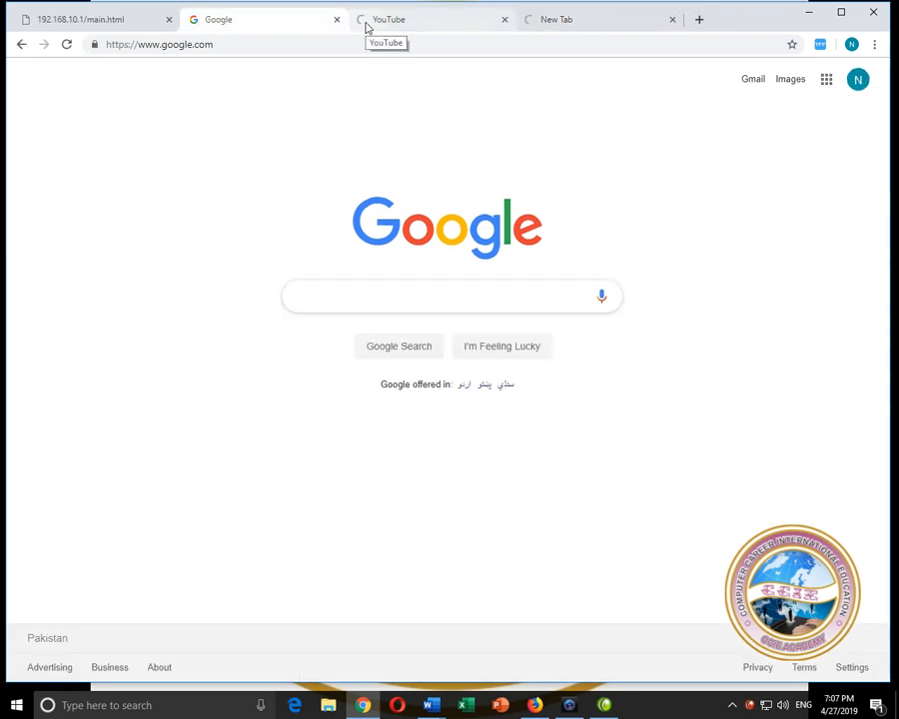
left_click(322, 45)
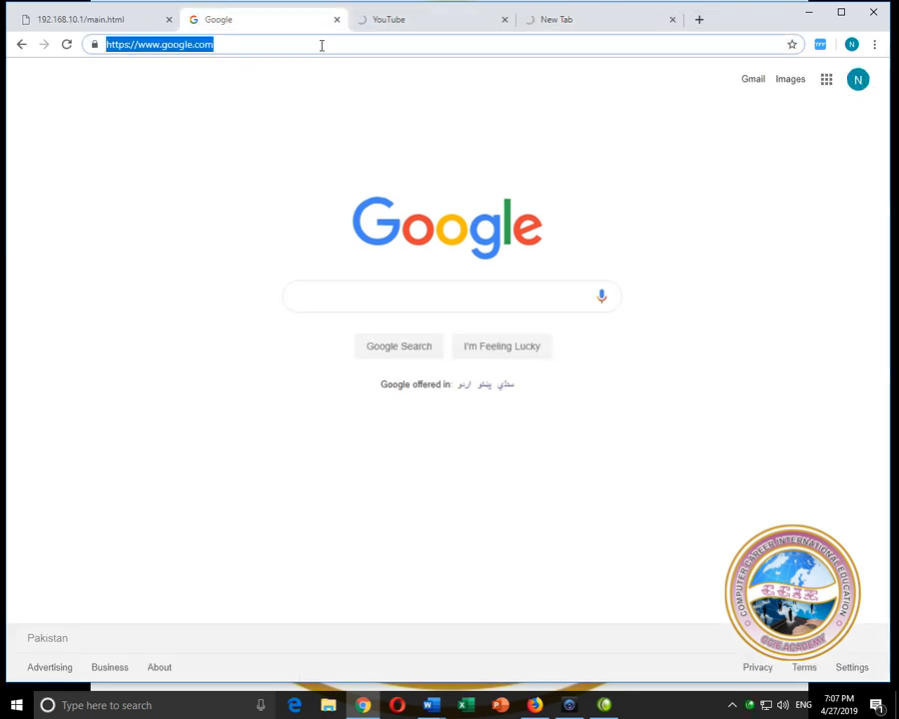
key("Return")
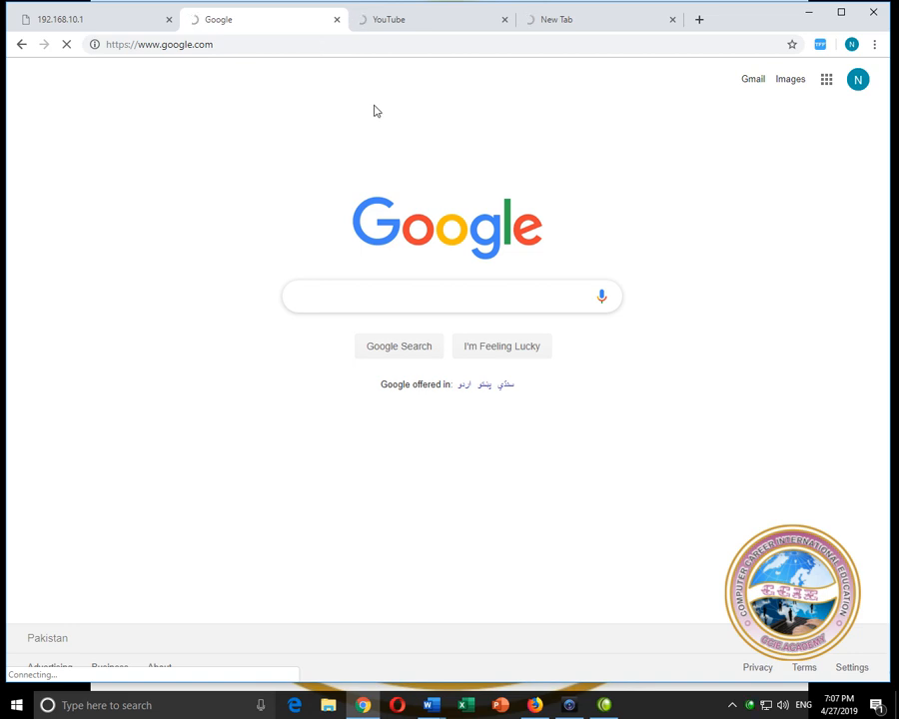
Switch to Paint by running mspaint and enlarge the blank canvas to 1211 × 720 px.
key("super+r")
type("mspaint")
key("Return")
left_click_drag(173, 240, 869, 622)
Handwrite the blocking times 19:06 and 19:07 on two rows of the canvas with the brush.
left_click_drag(230, 198, 235, 229)
mouse_move(268, 193)
left_mouse_down()
mouse_move(270, 228)
mouse_move(302, 210)
left_mouse_up()
left_click(302, 217)
mouse_move(330, 176)
left_mouse_down()
mouse_move(331, 208)
mouse_move(318, 197)
mouse_move(316, 207)
left_mouse_up()
left_click(318, 223)
mouse_move(235, 256)
left_mouse_down()
mouse_move(237, 288)
mouse_move(320, 290)
mouse_move(345, 258)
left_mouse_up()
mouse_move(364, 243)
left_mouse_down()
mouse_move(376, 298)
mouse_move(386, 281)
left_mouse_up()
left_click_drag(273, 252, 284, 318)
Handwrite 19:08 below the blocking times and draw a check mark beside it.
mouse_move(245, 376)
left_mouse_down()
mouse_move(245, 421)
mouse_move(283, 420)
left_mouse_up()
left_click_drag(326, 379, 326, 403)
mouse_move(359, 366)
left_mouse_down()
mouse_move(404, 392)
mouse_move(397, 356)
left_mouse_up()
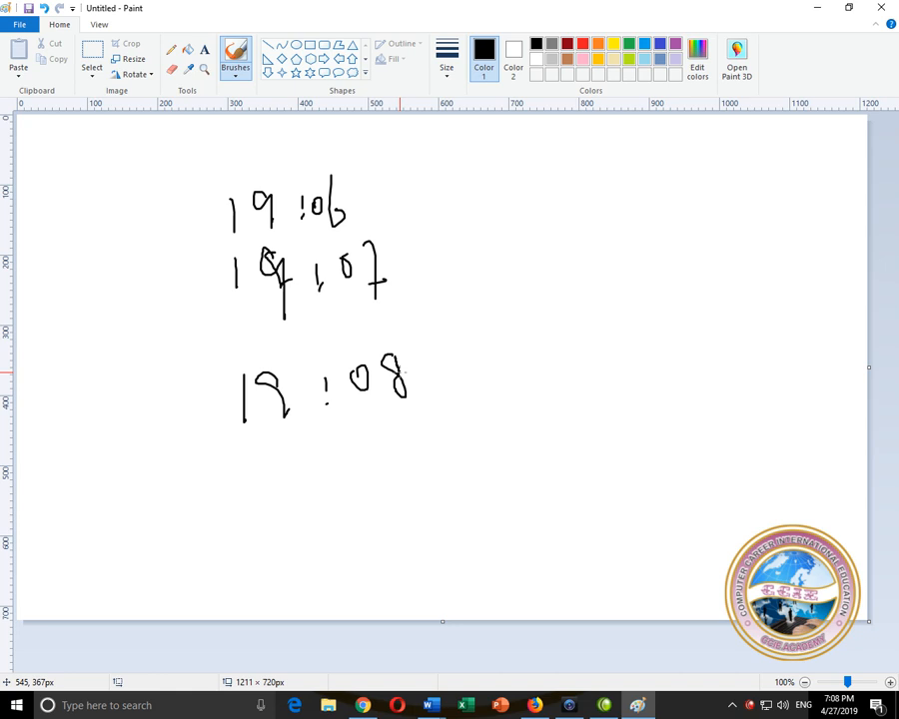
left_click_drag(324, 381, 333, 380)
left_click_drag(455, 377, 514, 336)
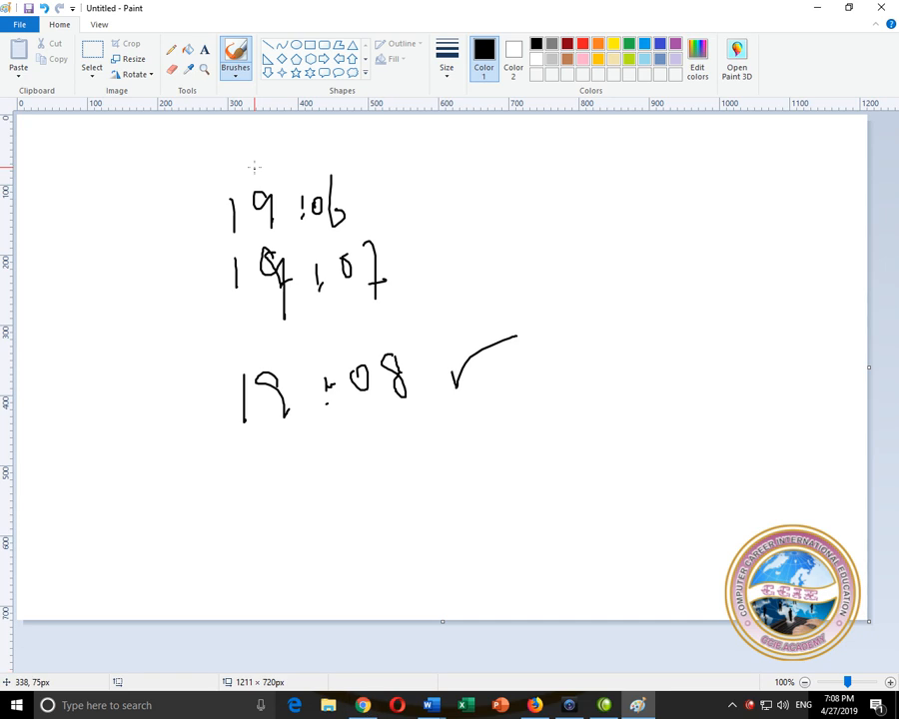
Handwrite 19:05 above the other times and draw a bracket joining the 19:06 and 19:07 rows.
left_click_drag(221, 134, 227, 160)
mouse_move(241, 134)
left_mouse_down()
mouse_move(253, 158)
mouse_move(306, 138)
left_mouse_up()
left_click(282, 139)
mouse_move(322, 133)
left_mouse_down()
mouse_move(421, 284)
mouse_move(398, 296)
left_mouse_up()
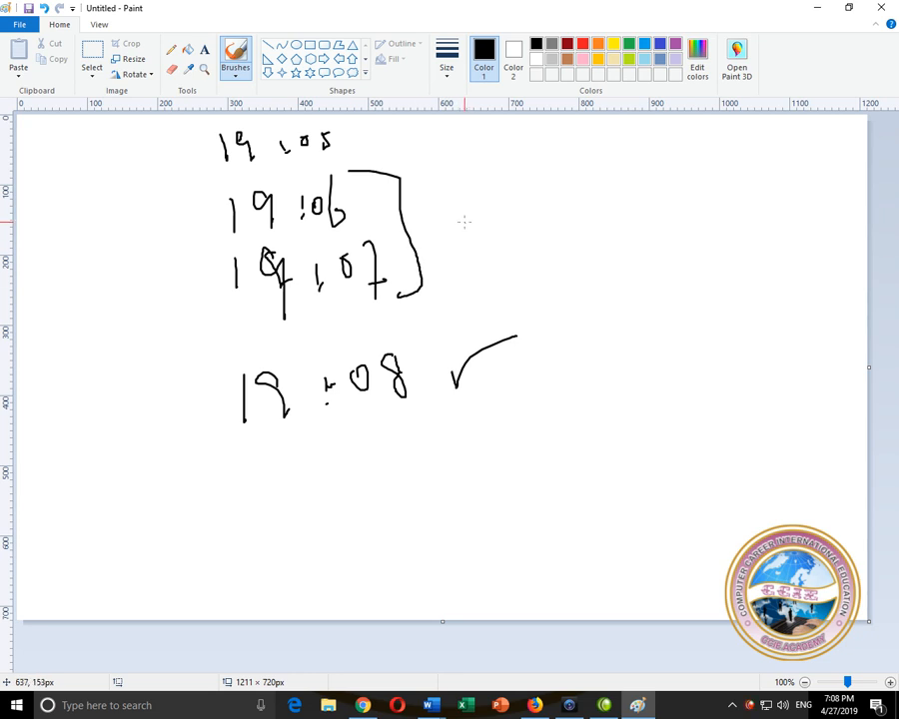
Switch back to Chrome and check that the router page, YouTube and Google load again after the blocking period.
left_click(366, 706)
left_click(120, 28)
left_click(128, 44)
left_click(402, 26)
left_click(559, 25)
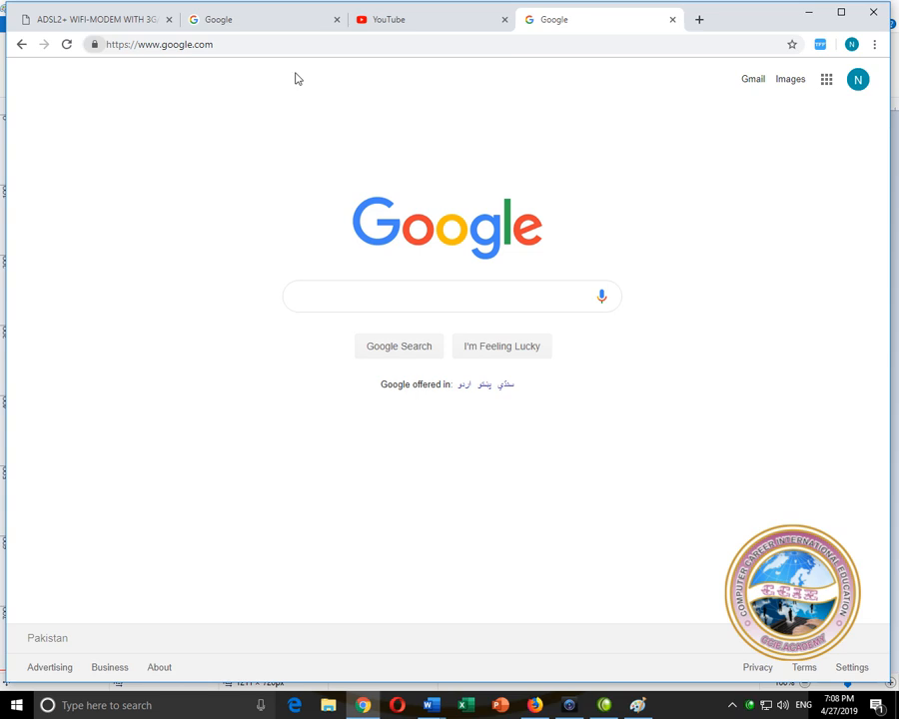
Open the router's parental control time restrictions under the advanced setup and bring up a blank form for a new entry.
left_click(141, 28)
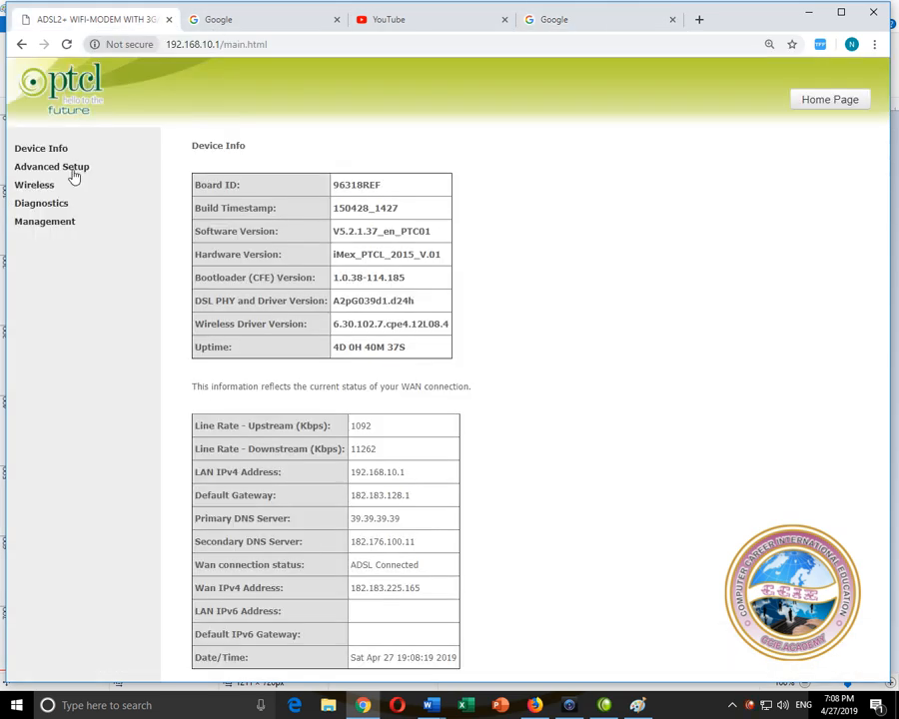
left_click(72, 169)
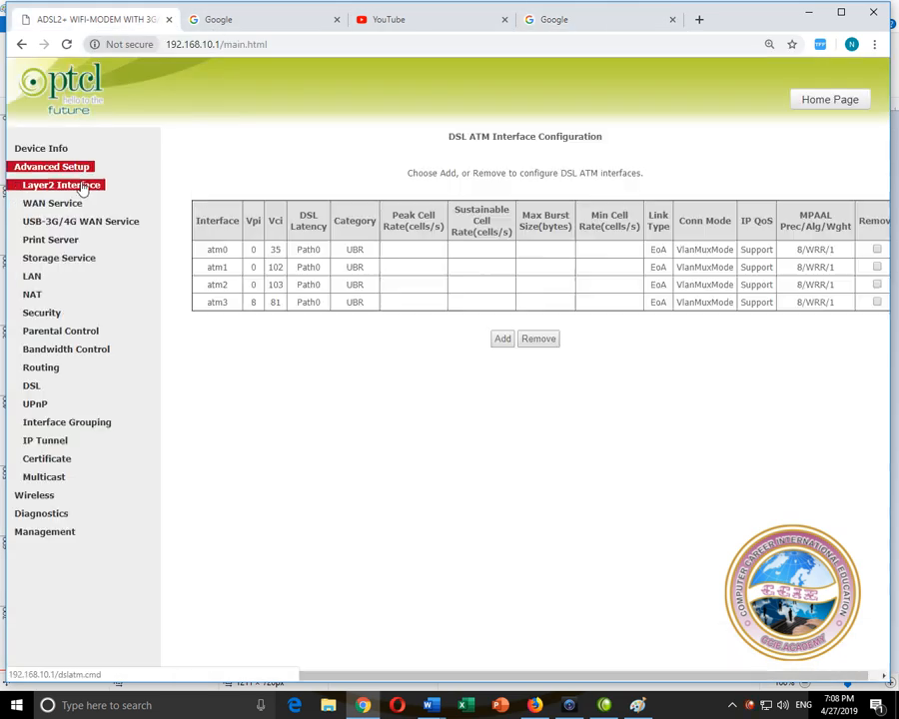
left_click(92, 336)
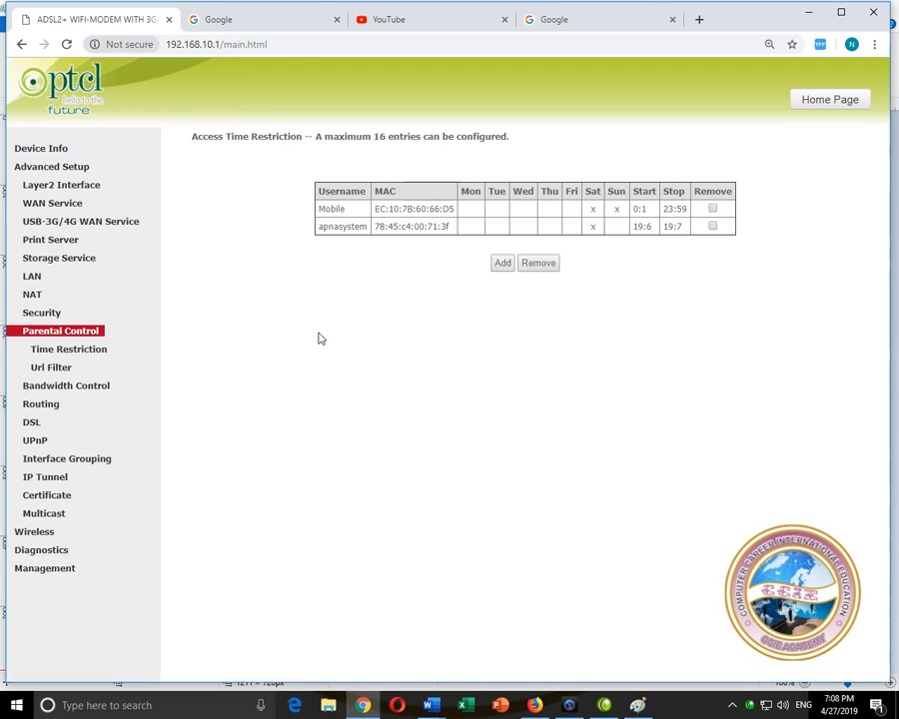
left_click(500, 266)
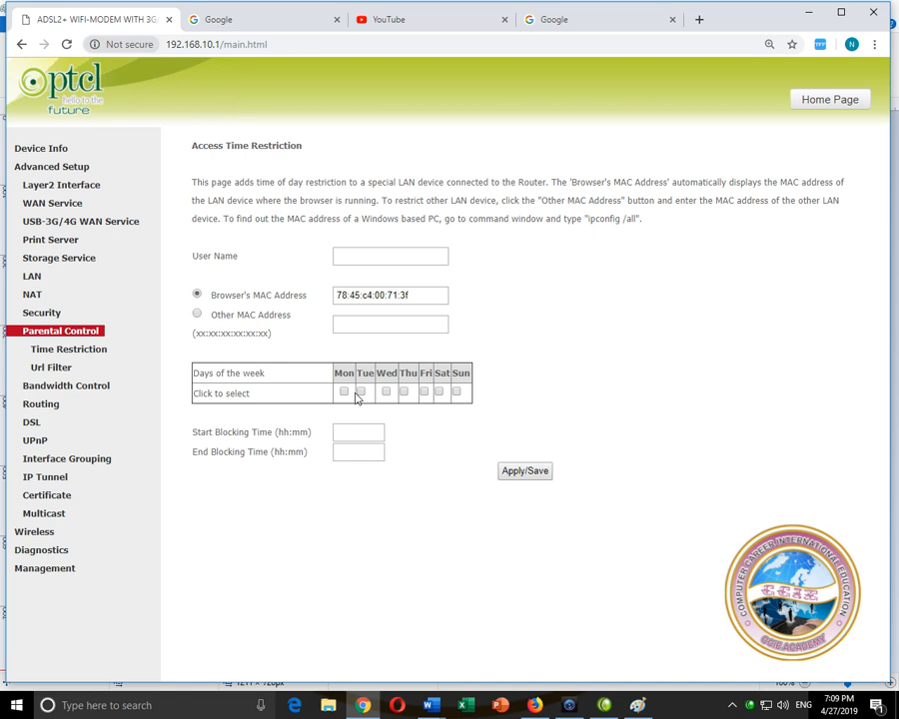
left_click(350, 431)
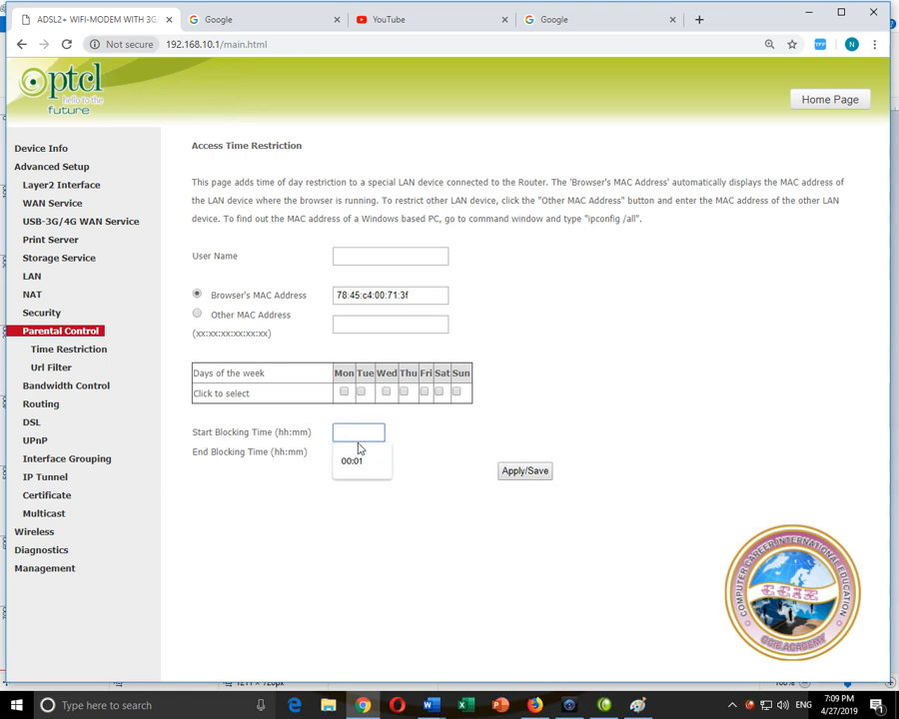
left_click(410, 443)
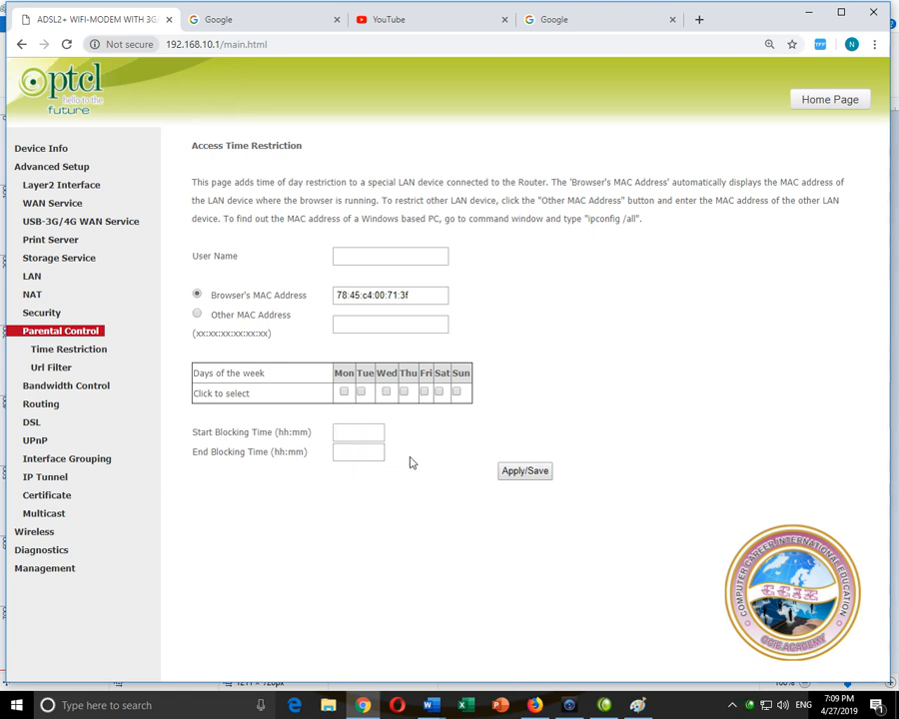